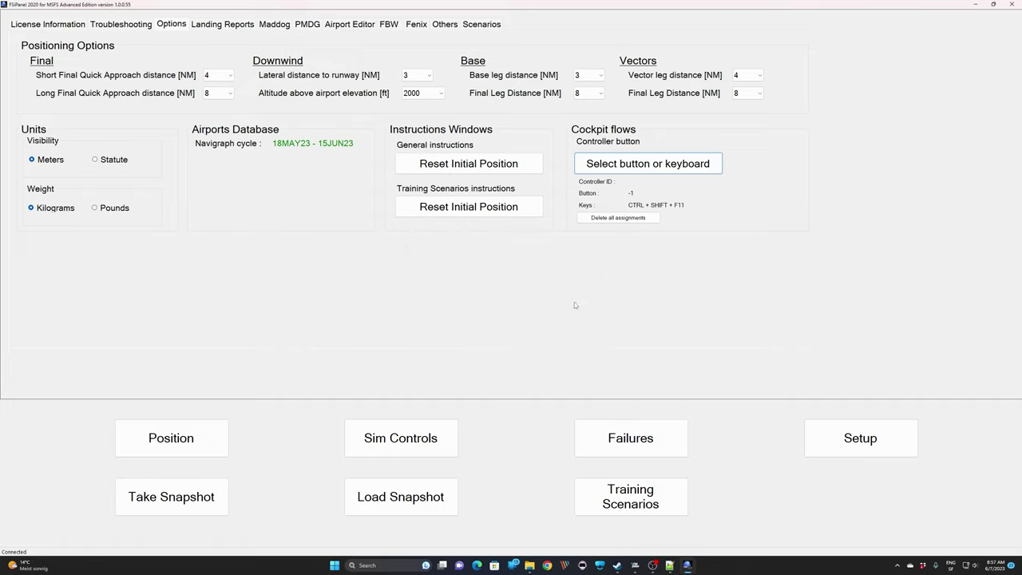
Check FSiPanel's aircraft Position page, then switch to the MSFS World Map showing the Airbus A320
click(159, 437)
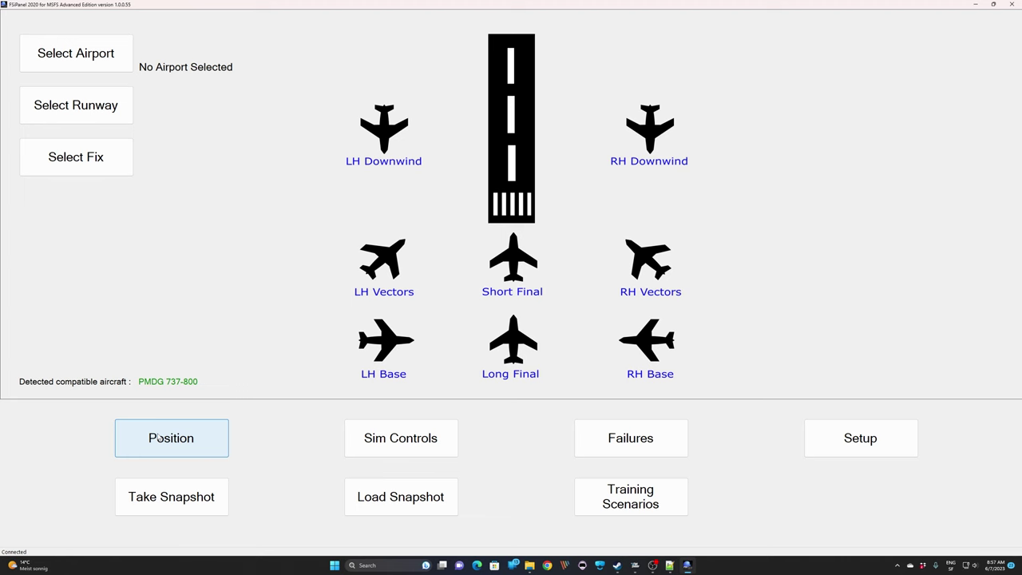
click(619, 566)
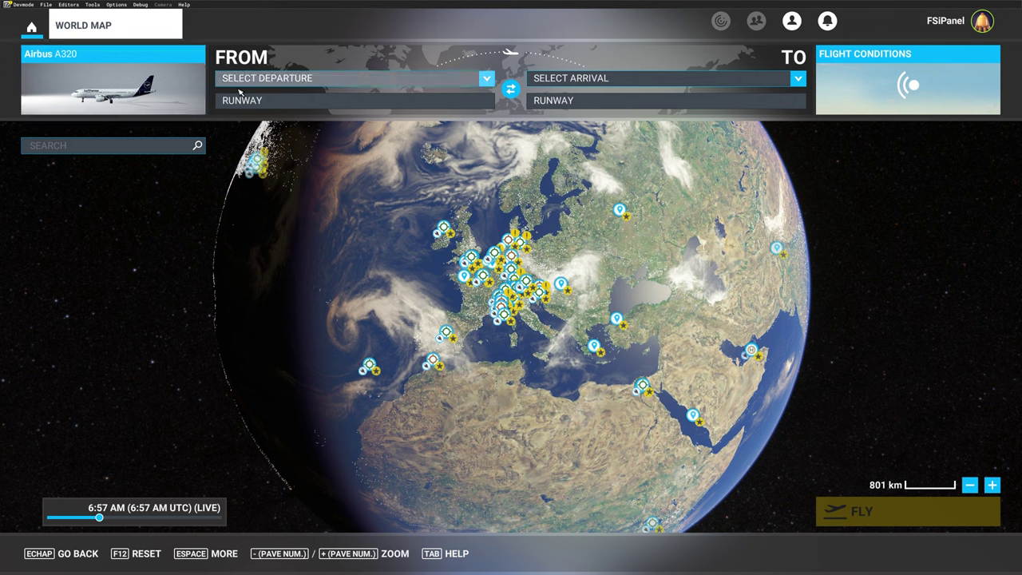
Pick LSZH Zurich runway 34 from departure History and load the A320 flight
click(319, 78)
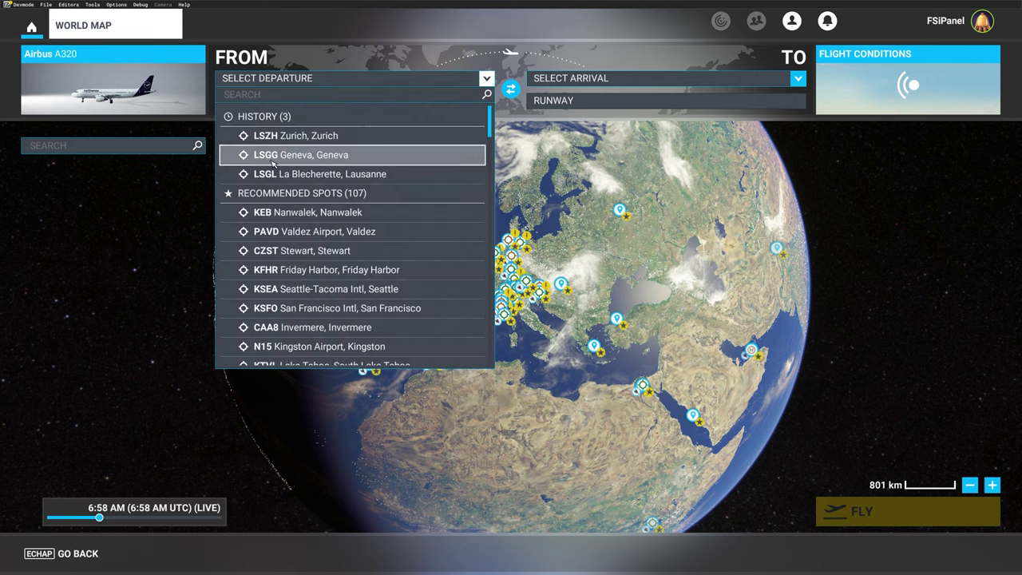
click(354, 135)
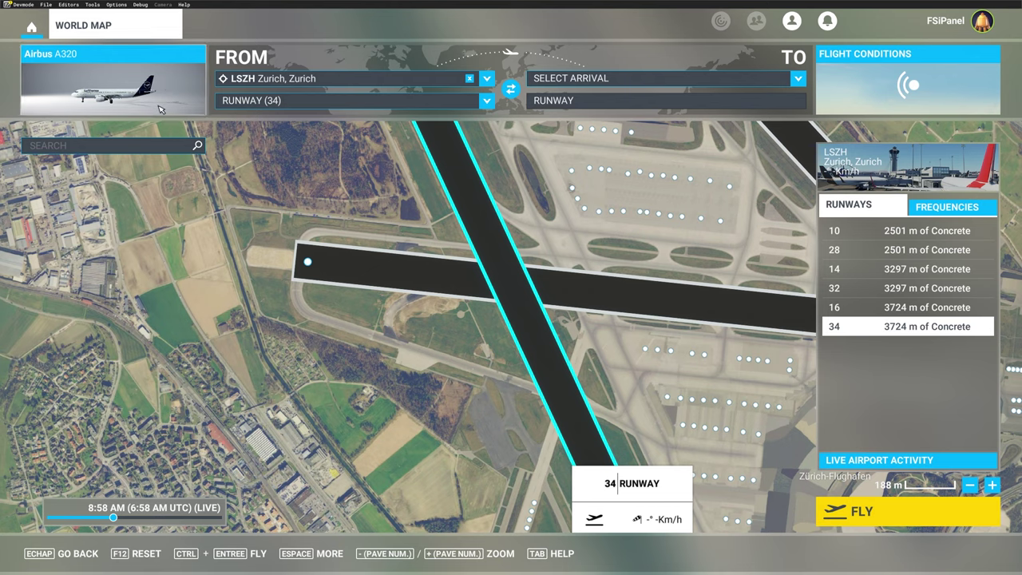
click(861, 509)
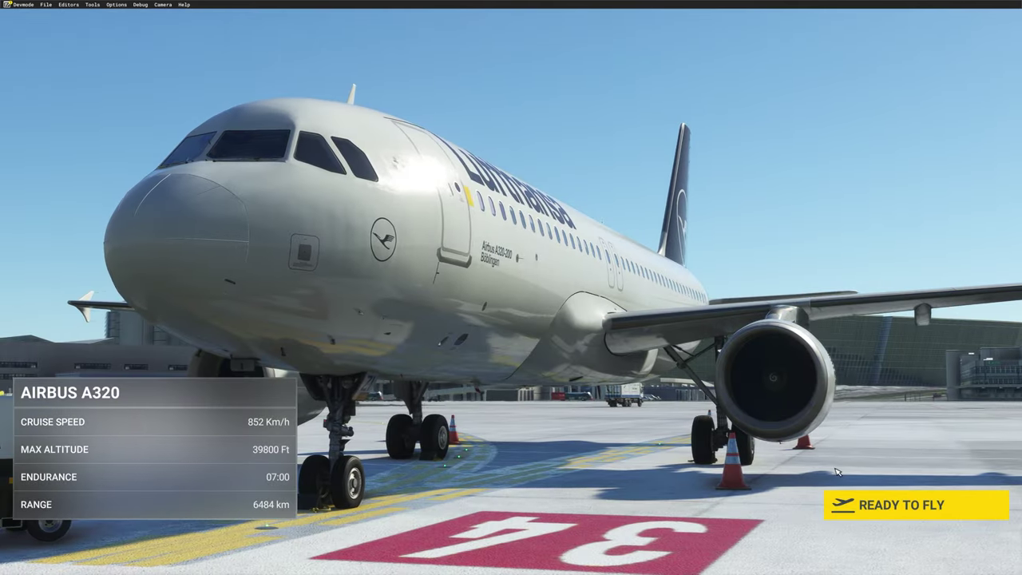
Enter the A320 cockpit, close the GSX Main Menu, and return to FSiPanel
click(877, 505)
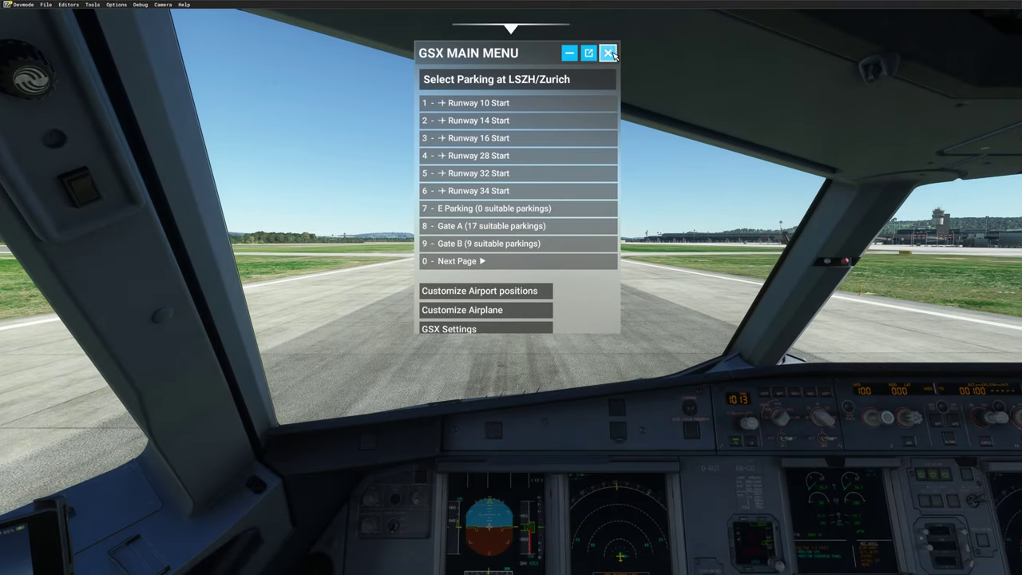
click(608, 53)
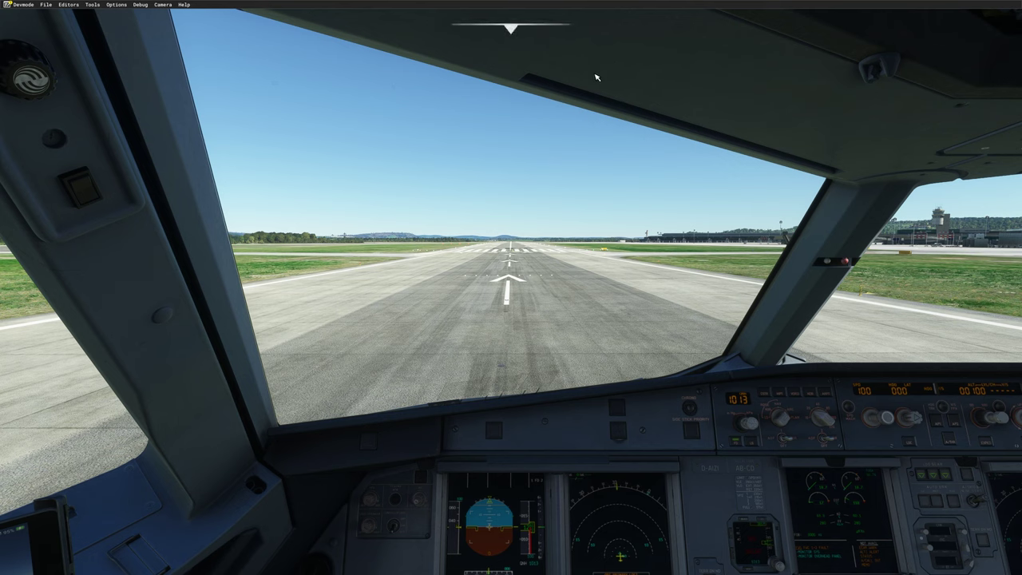
key(alt+Tab)
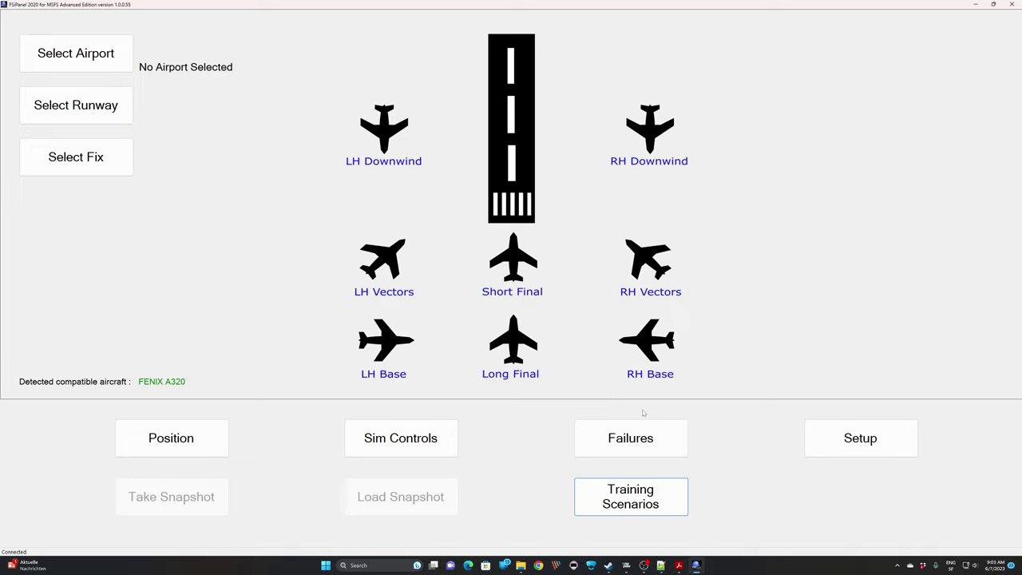
Open FSiPanel Setup and go to the Scenarios list
click(844, 442)
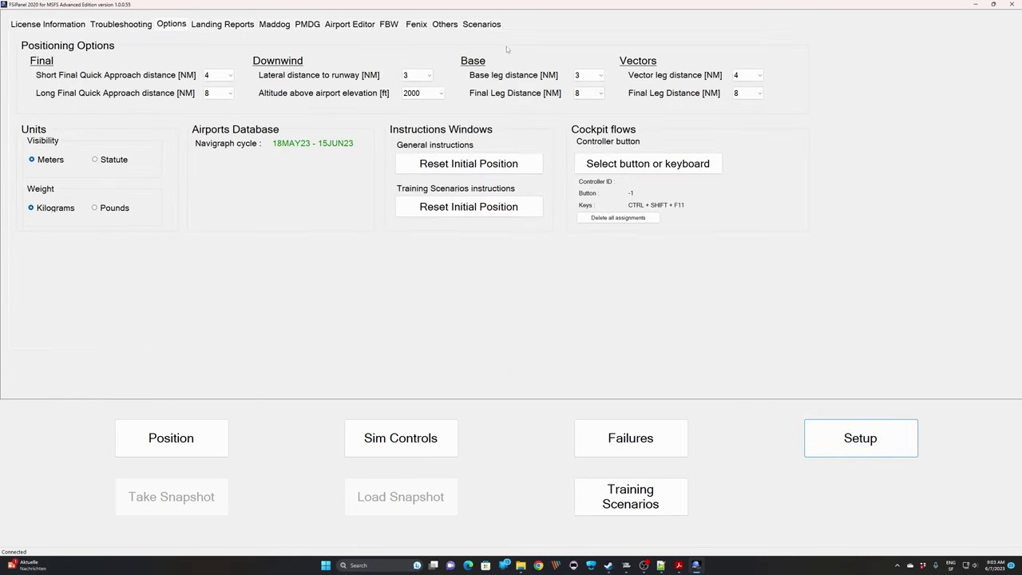
click(495, 25)
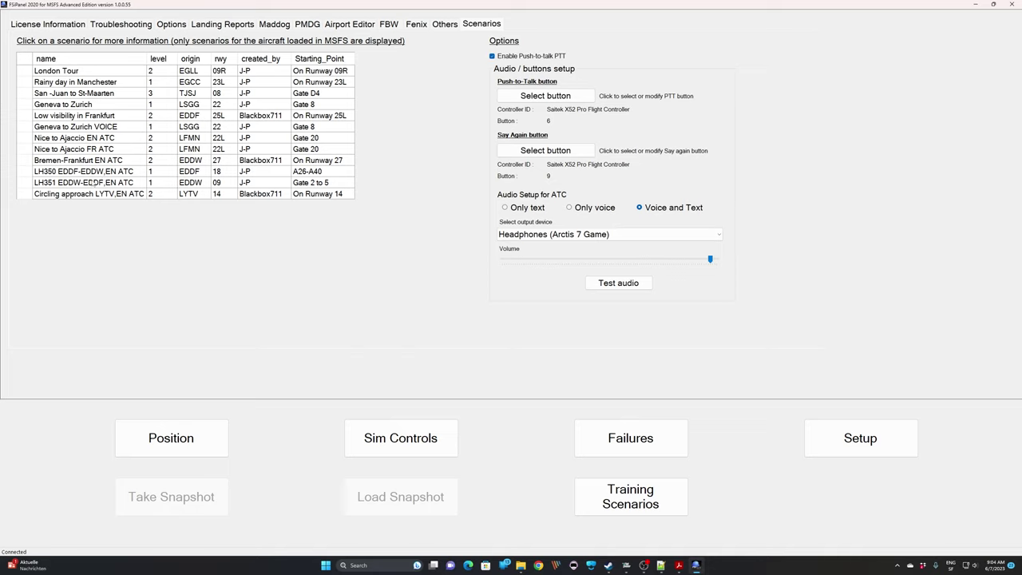
Select the LH350 EDDF-EDDW EN ATC scenario and open its lesson plan PDF
click(96, 174)
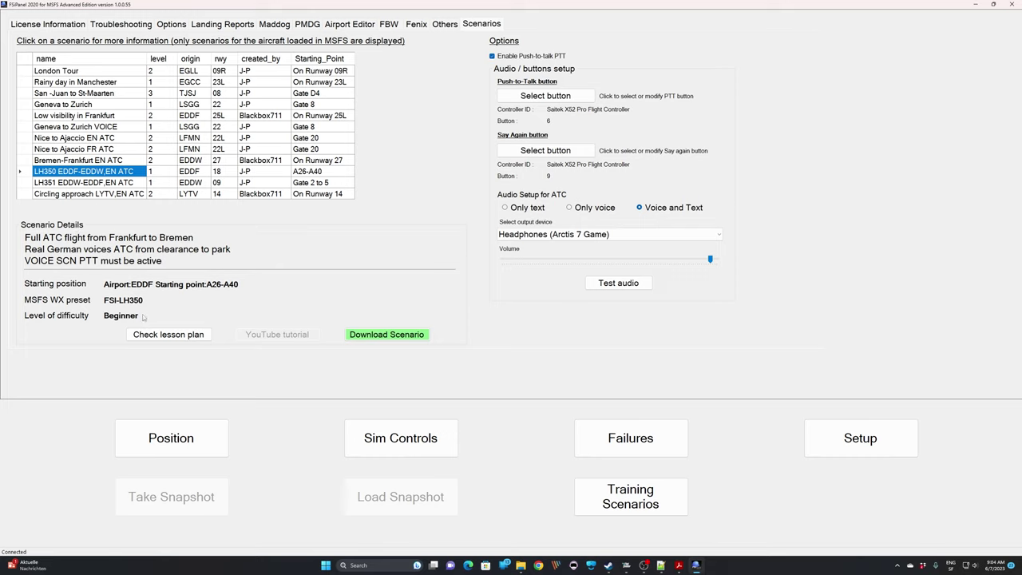
click(168, 333)
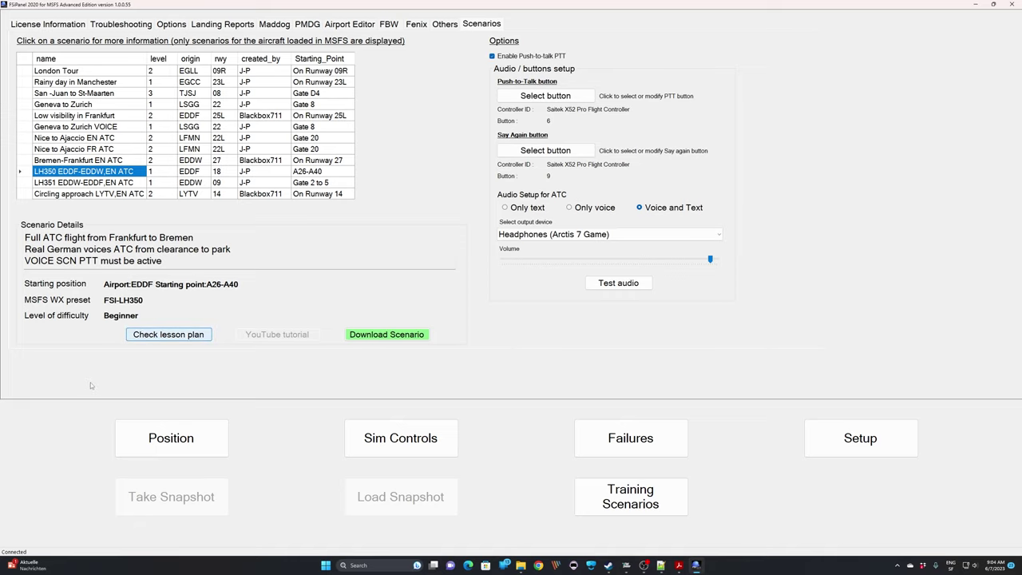
click(170, 336)
Review the lesson plan, highlighting the ATC Route line and the ATIS frequency 123.45
scroll(519, 365, up, 2)
scroll(519, 365, up, 10)
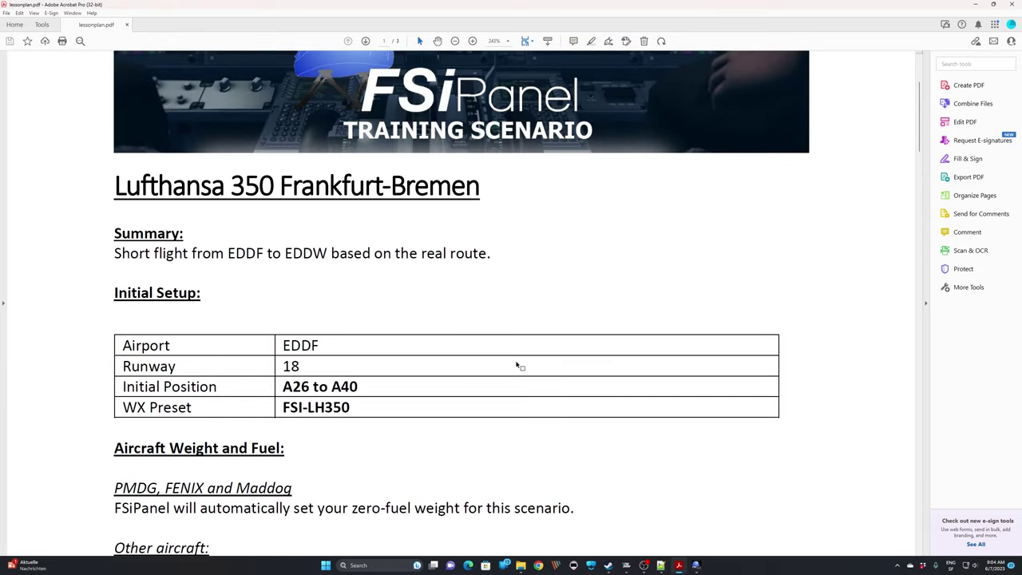
scroll(463, 351, down, 1)
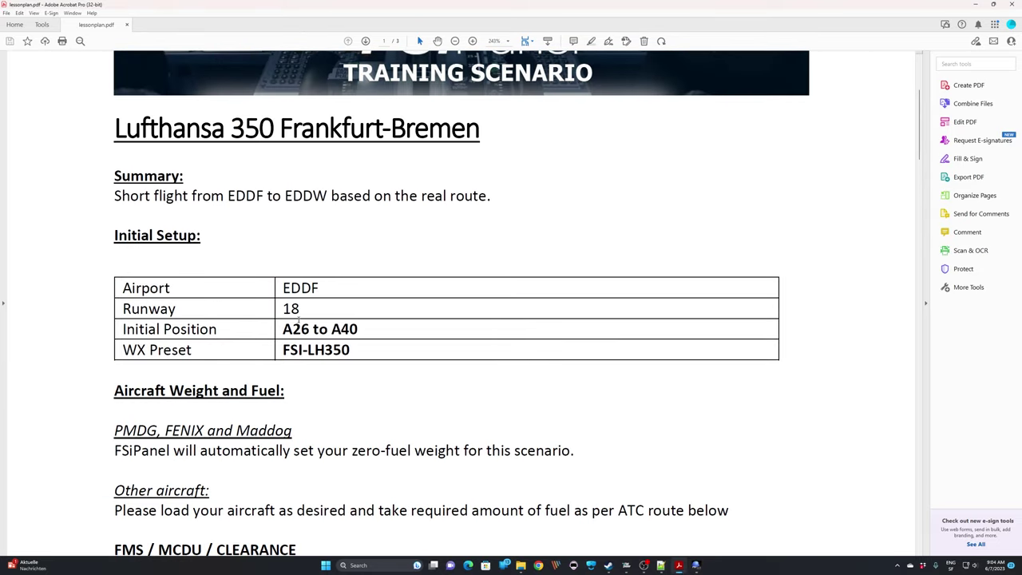
scroll(306, 323, down, 5)
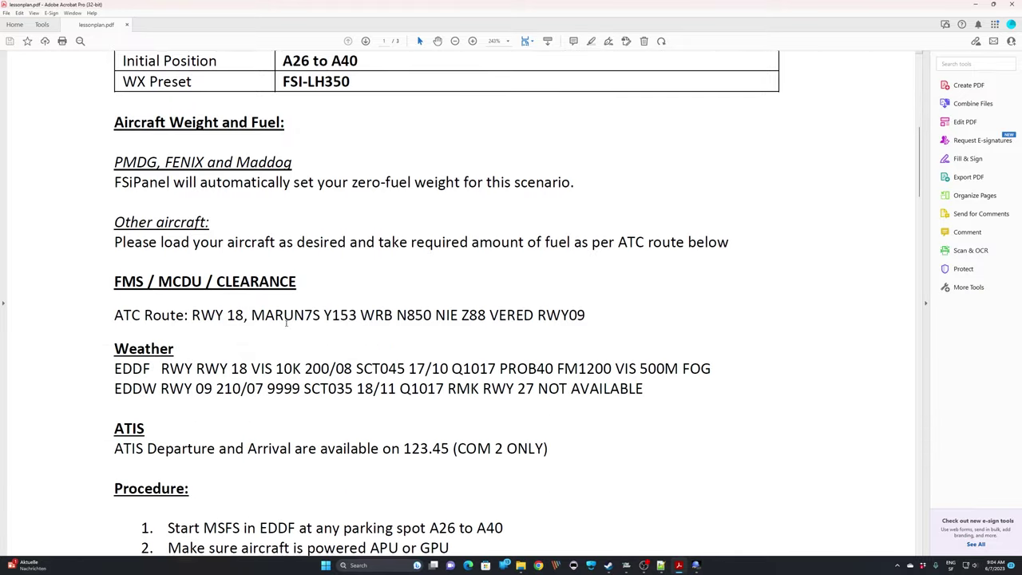
drag(112, 279, 585, 280)
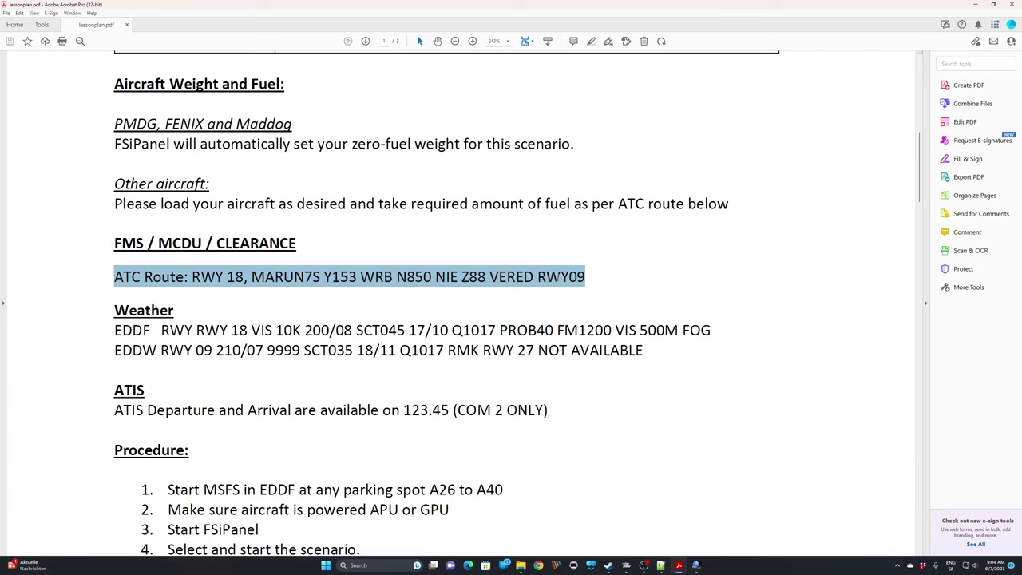
drag(558, 277, 558, 277)
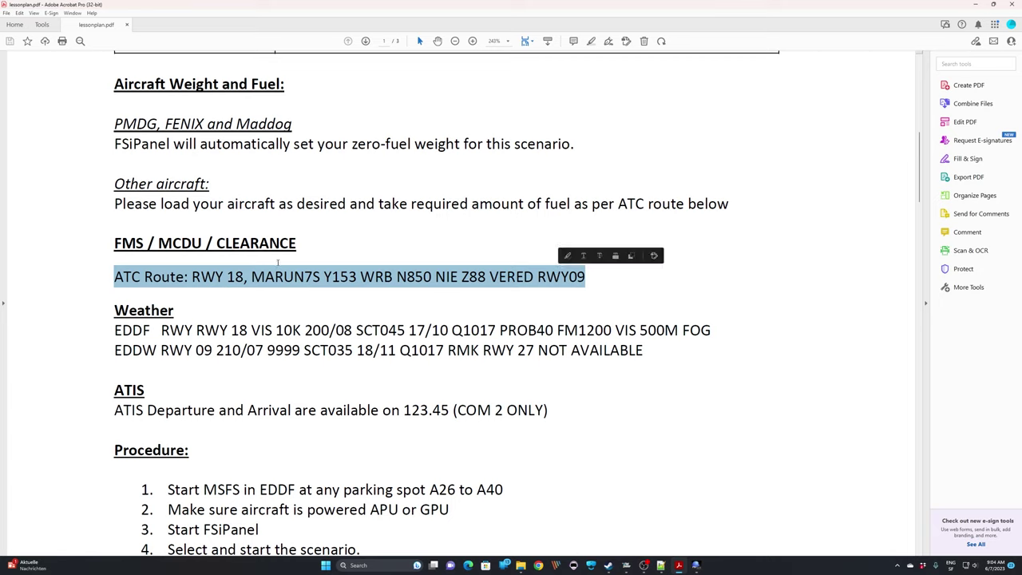
click(327, 288)
scroll(324, 273, down, 2)
scroll(324, 273, down, 2)
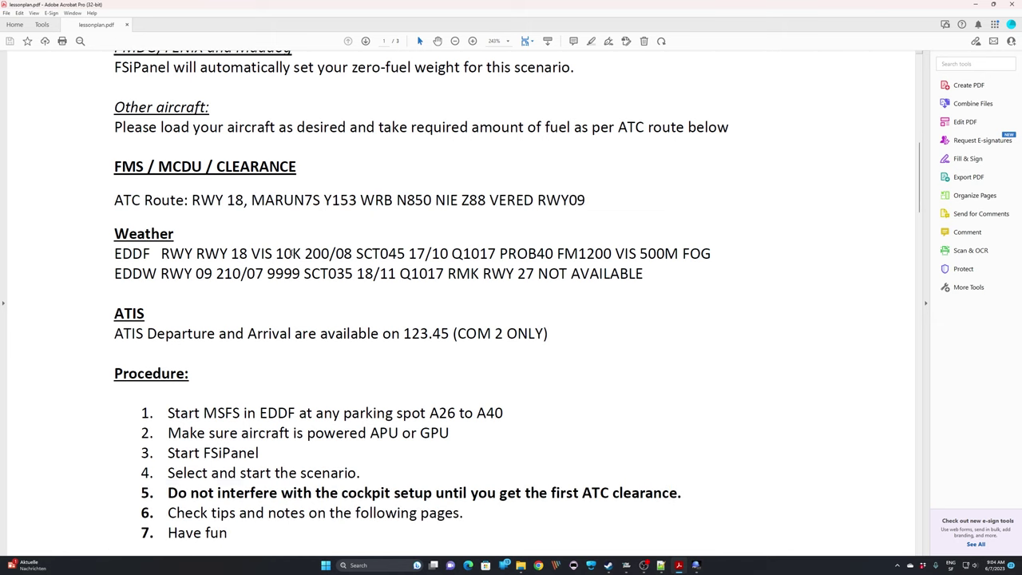
scroll(224, 264, down, 1)
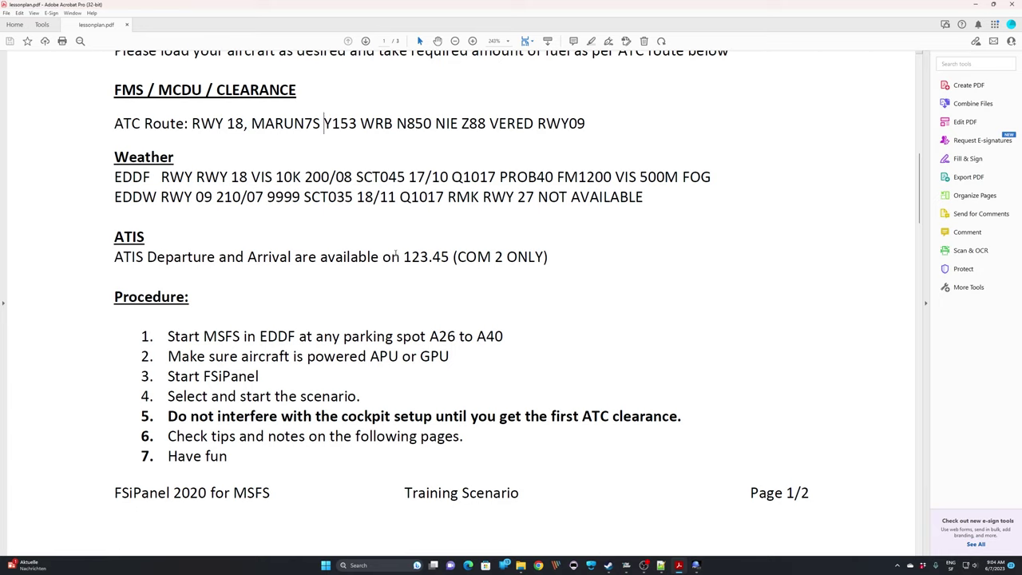
drag(403, 256, 449, 256)
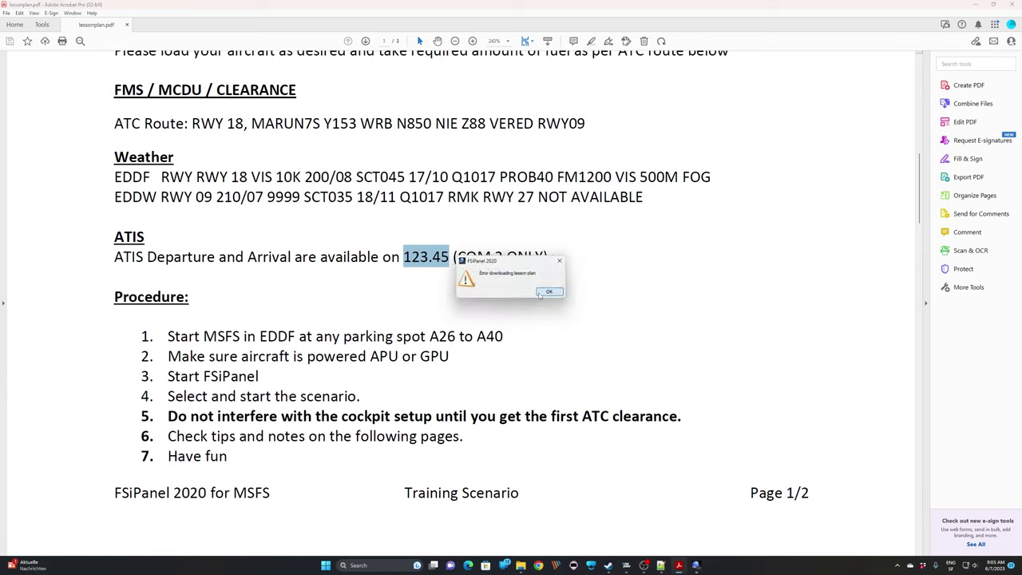
Dismiss the lesson plan download error and bring the FSiPanel Scenarios window back
click(549, 292)
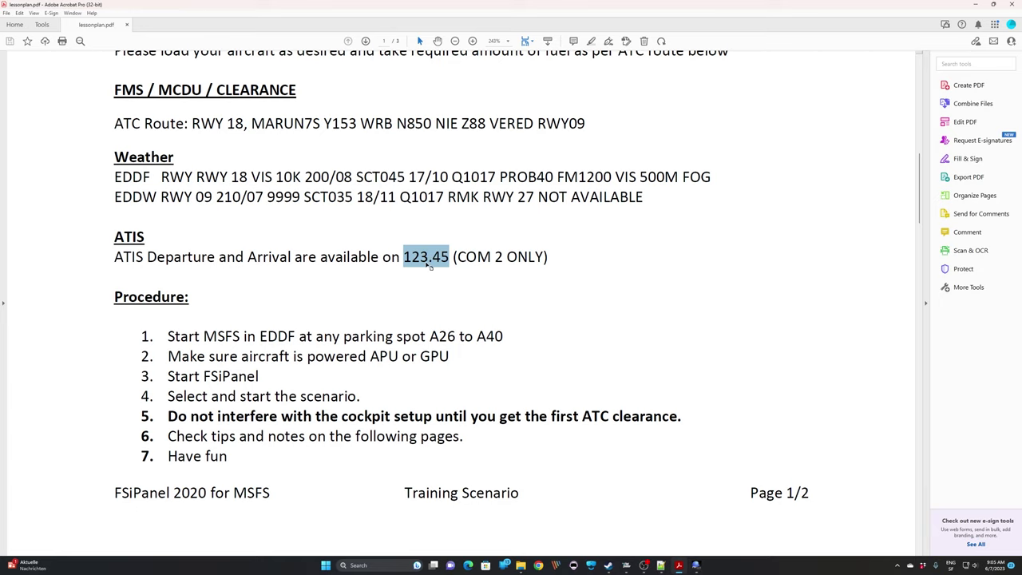
scroll(431, 267, up, 1)
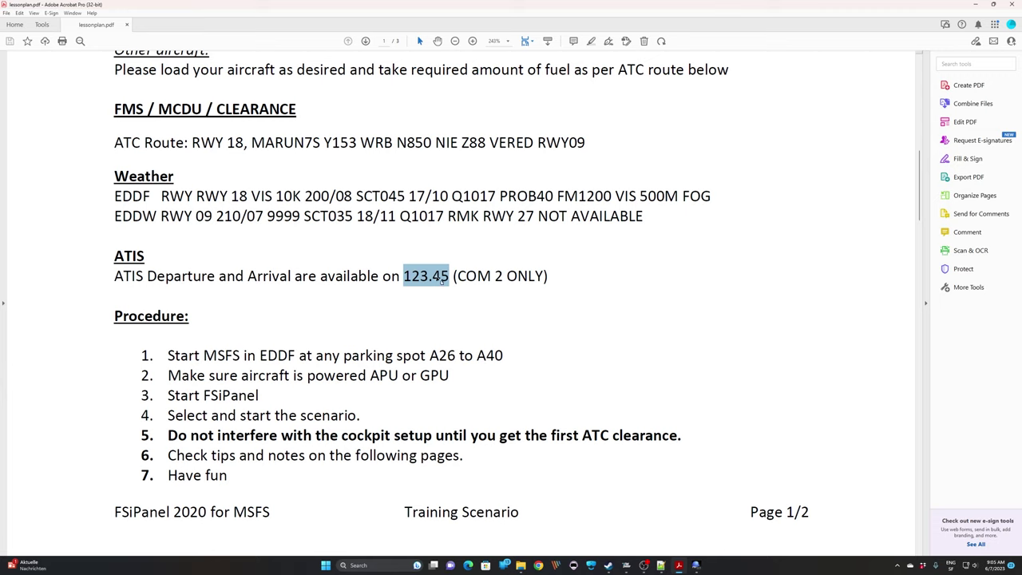
mouse_move(695, 565)
click(718, 549)
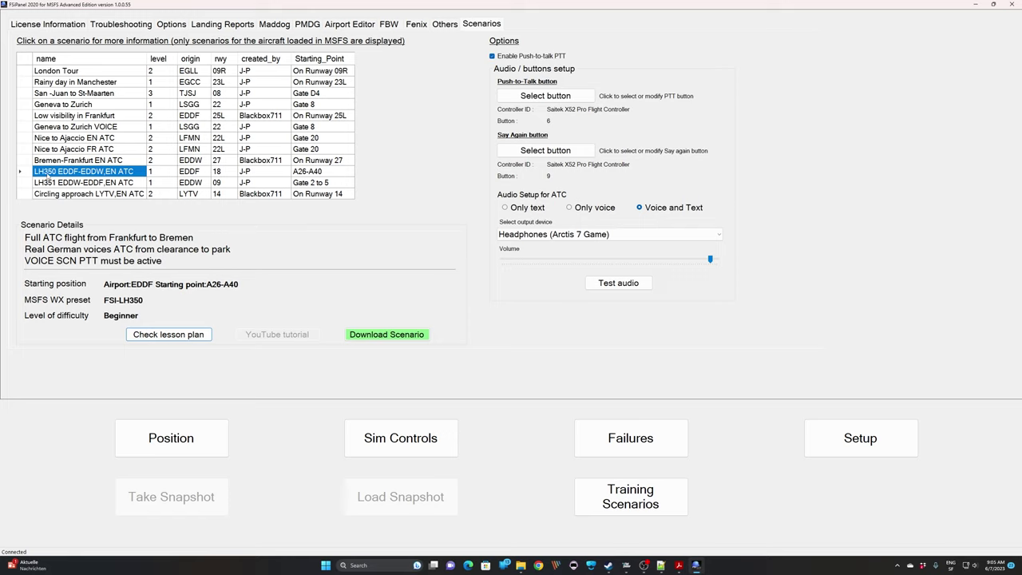
Download the LH350 scenario, installing its FSI-LH350 weather preset and adding it to the database
click(372, 335)
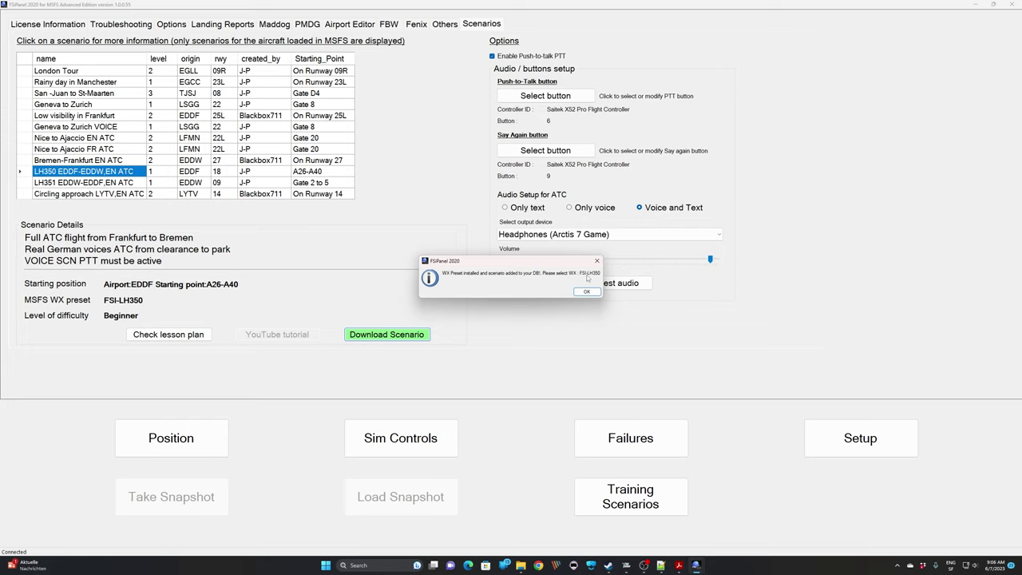
click(586, 291)
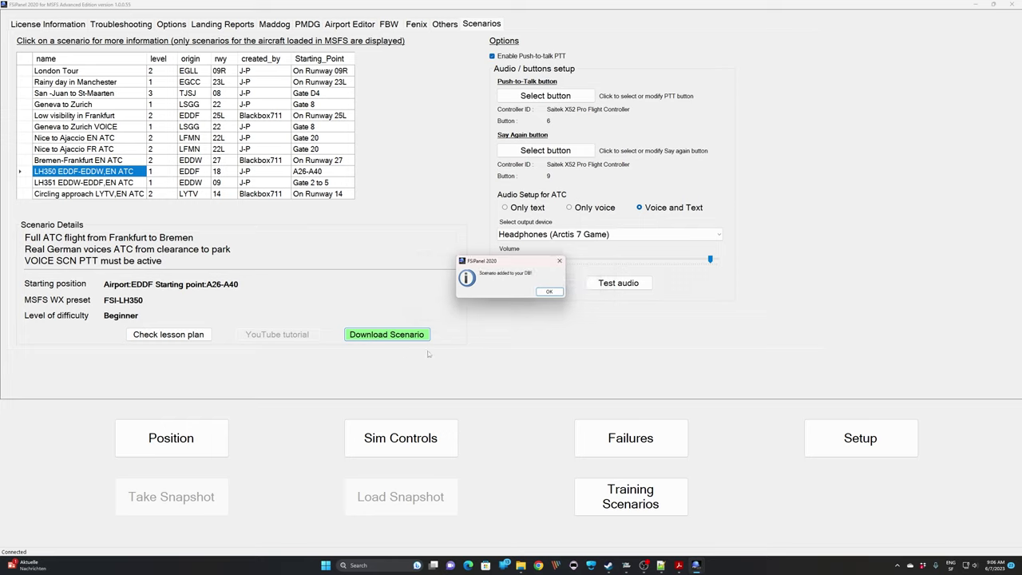
click(539, 295)
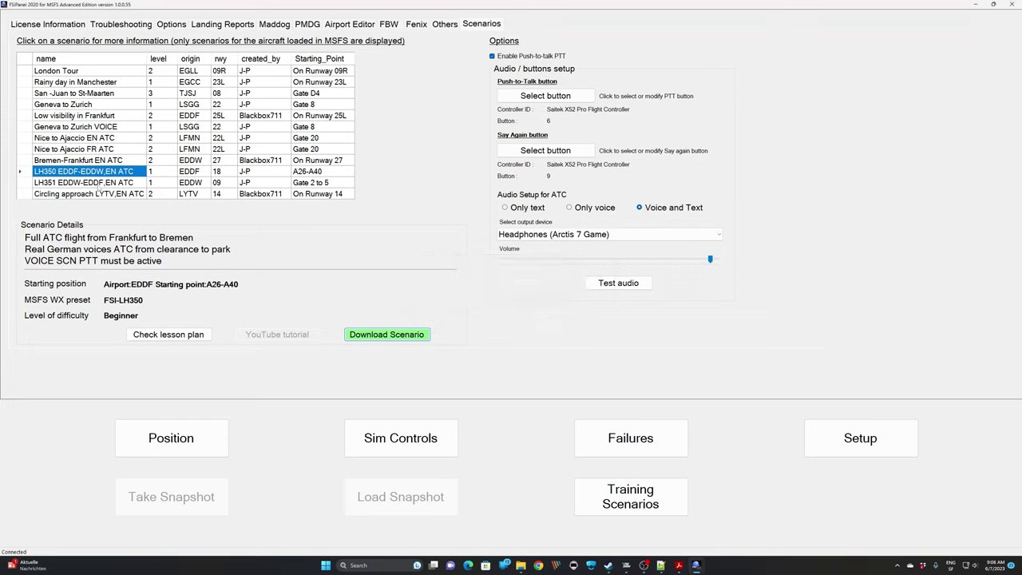
Select LH351 EDDW-EDDF and download it with the FSI-LH351Part1 weather preset
click(98, 182)
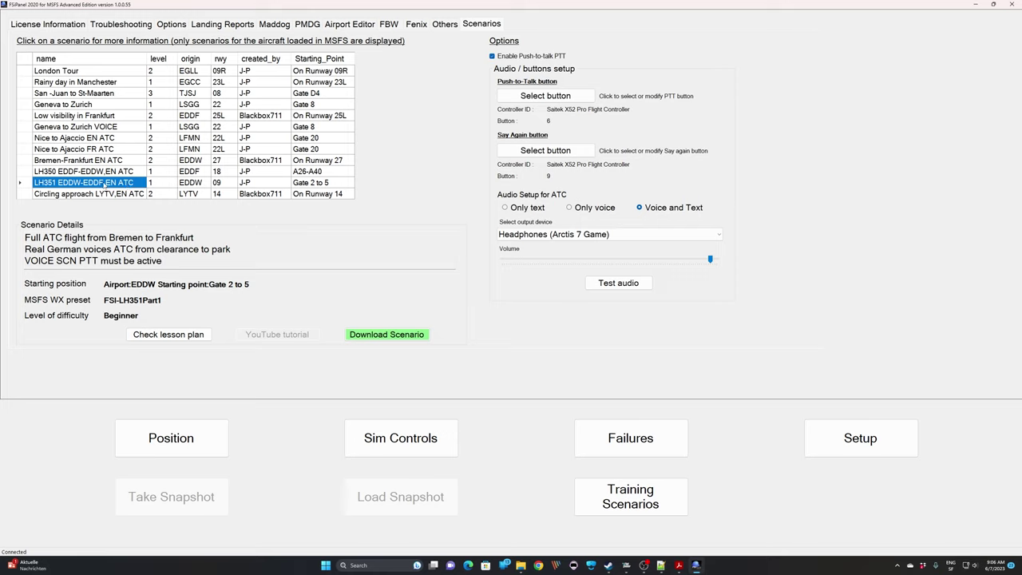
click(386, 334)
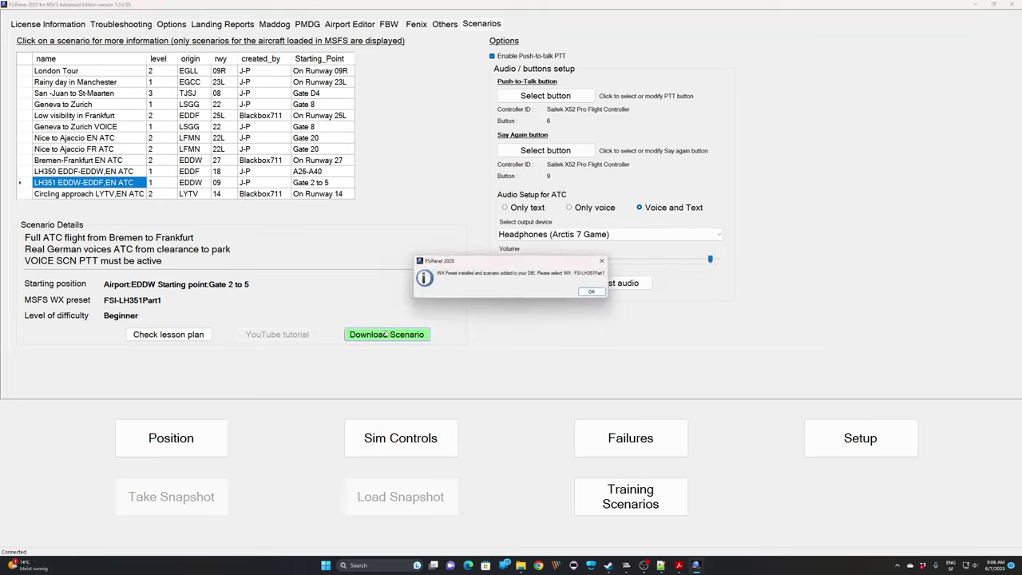
click(591, 291)
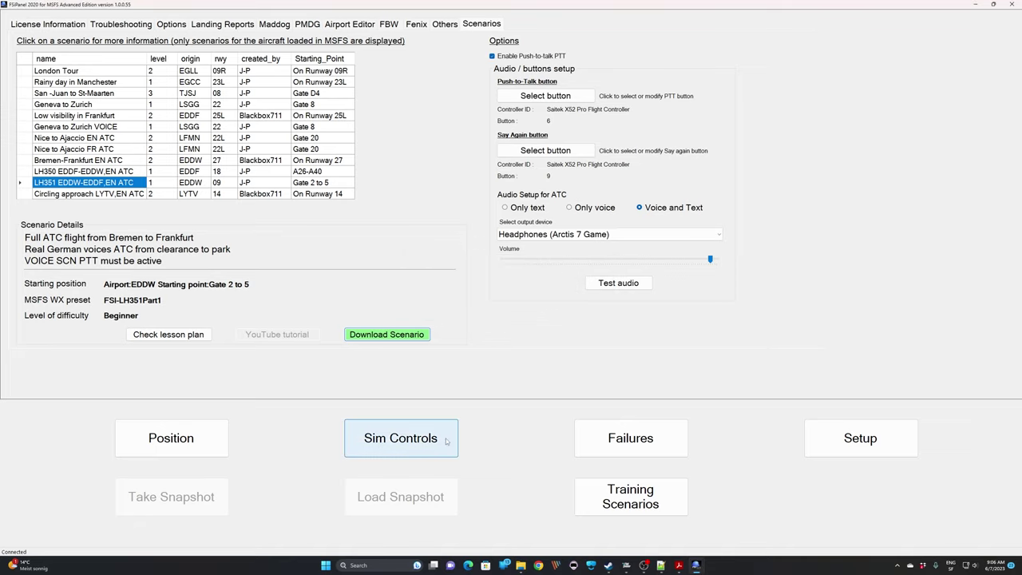
Show FSiPanel's Position page with the FENIX A320 detected, then switch toward Flight Simulator
click(204, 437)
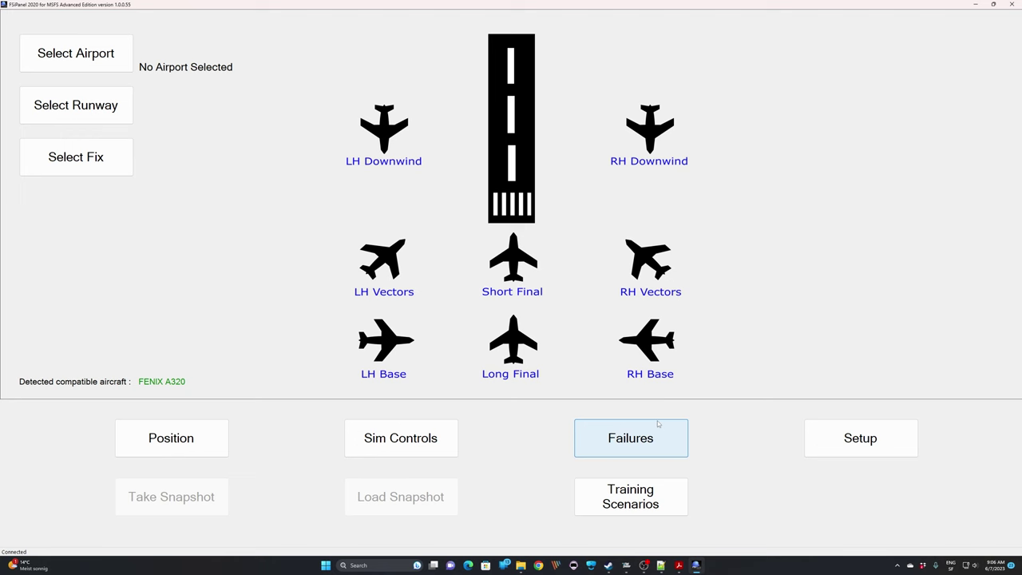
click(625, 565)
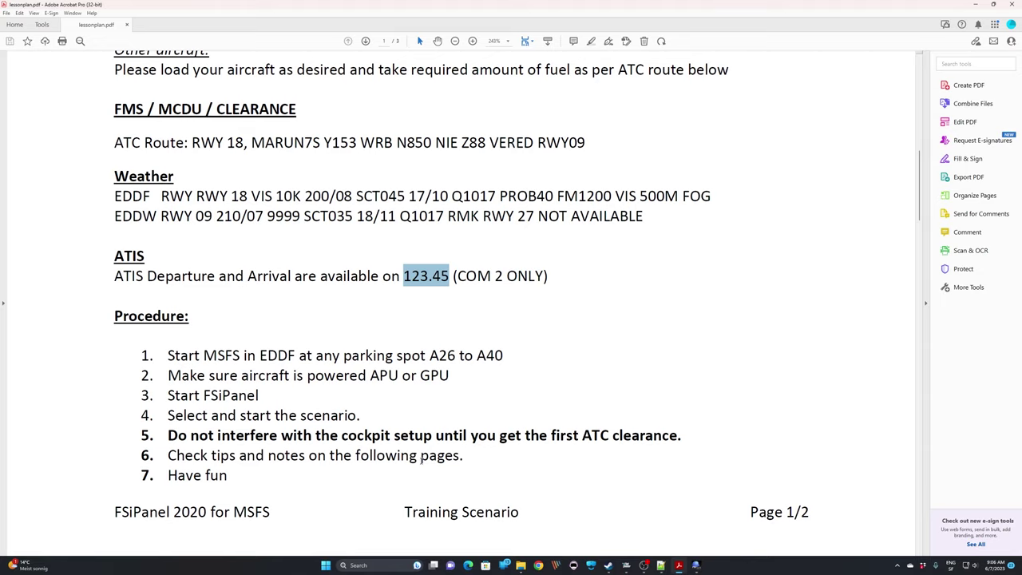
In the lesson plan's Initial Setup table, highlight positions A26 to A40 and airport EDDF
scroll(365, 239, up, 2)
scroll(365, 238, up, 4)
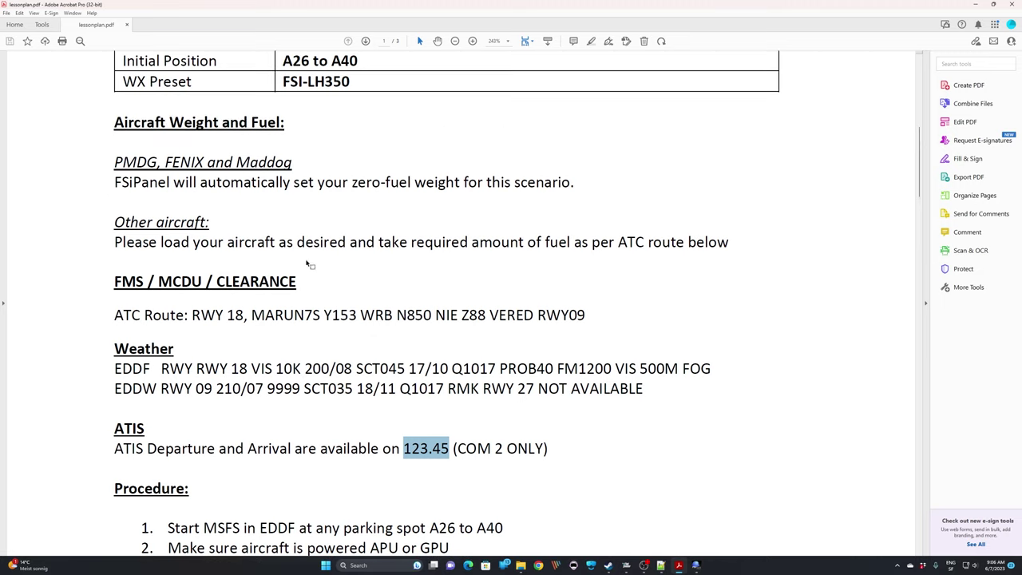
drag(283, 175, 345, 176)
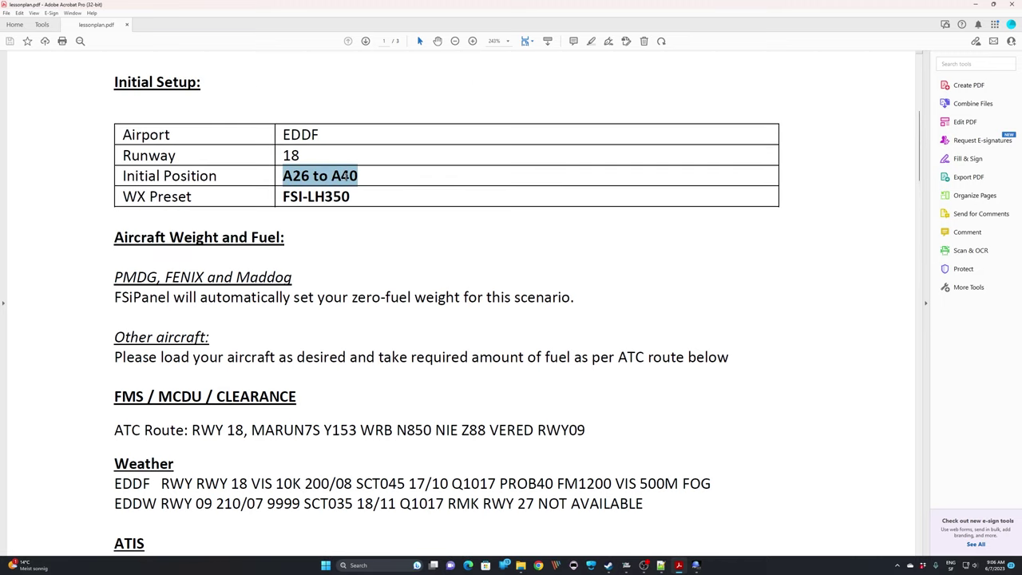
drag(284, 135, 319, 134)
click(324, 196)
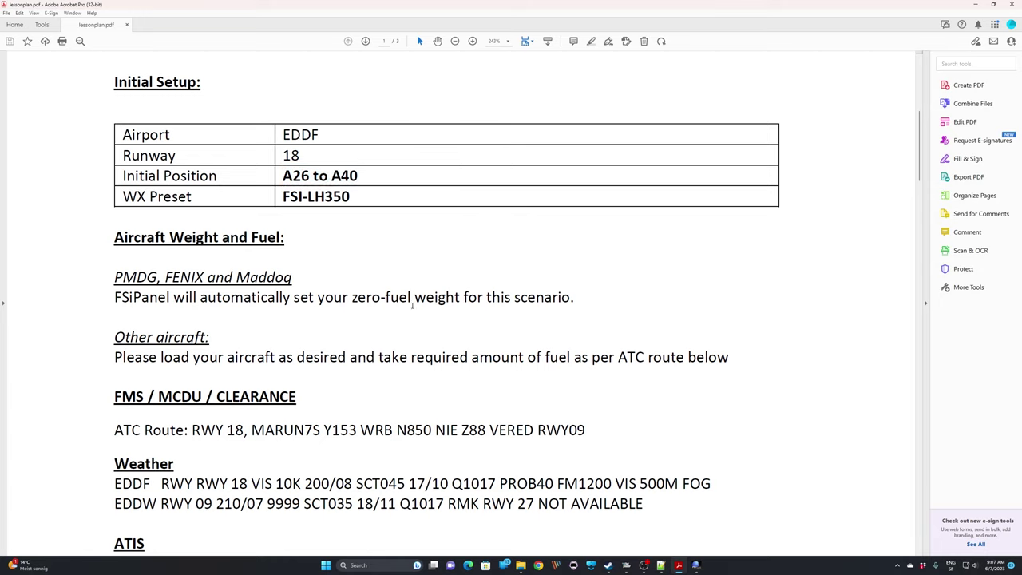
On the MSFS World Map, set EDDF Frankfurt/Main as the departure airport
key(alt+Tab)
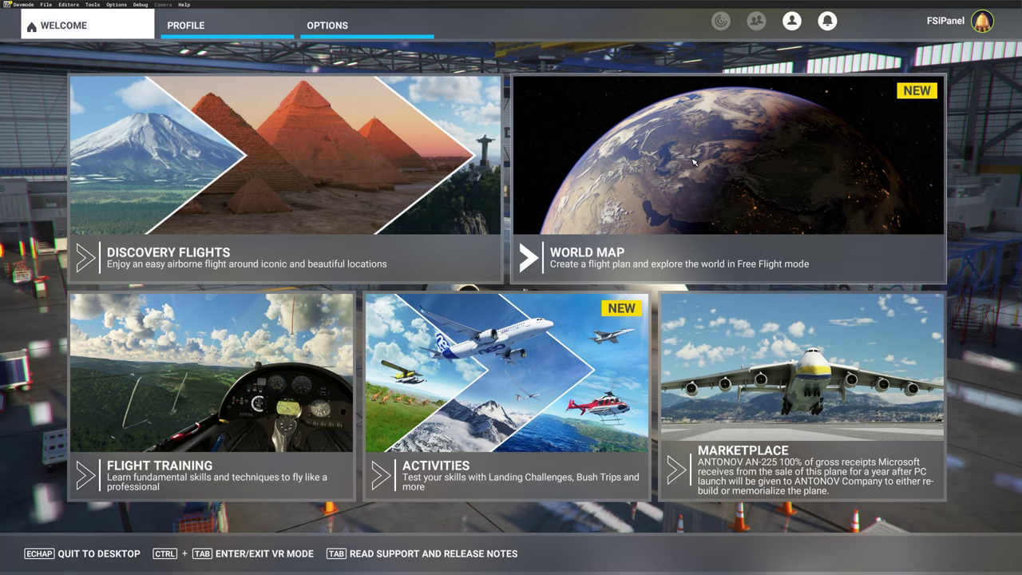
click(617, 216)
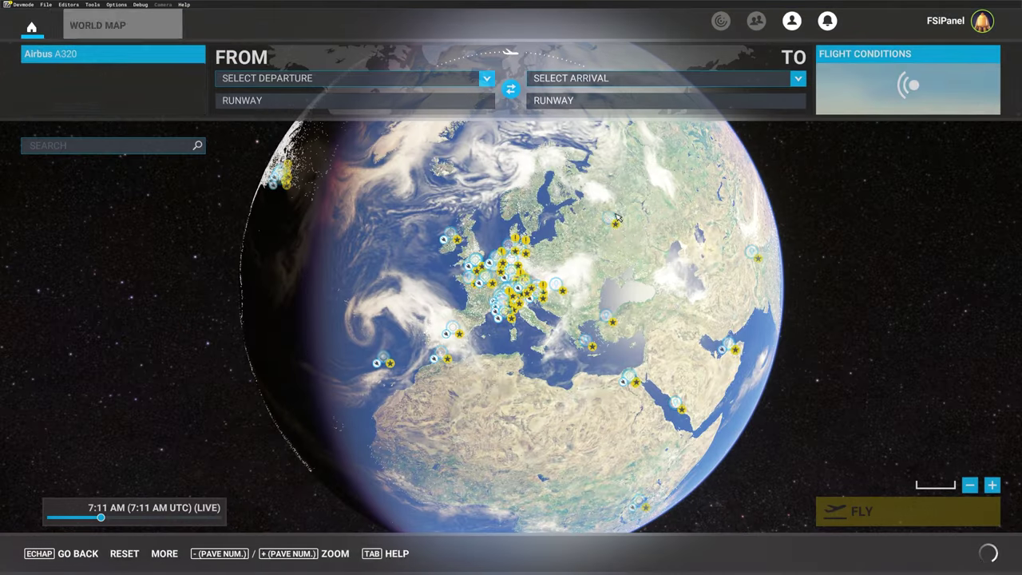
click(262, 78)
text(eddf)
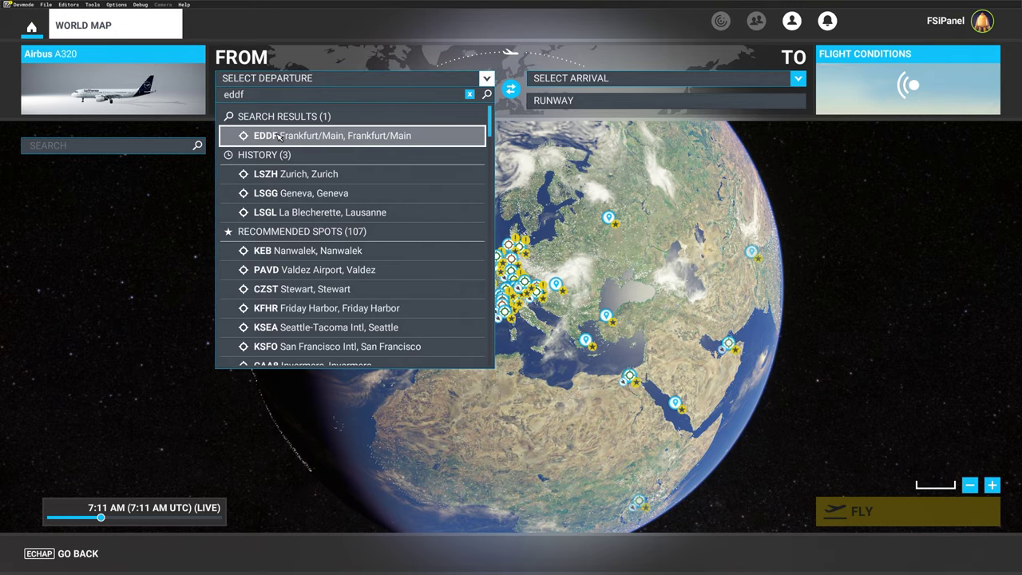
click(275, 136)
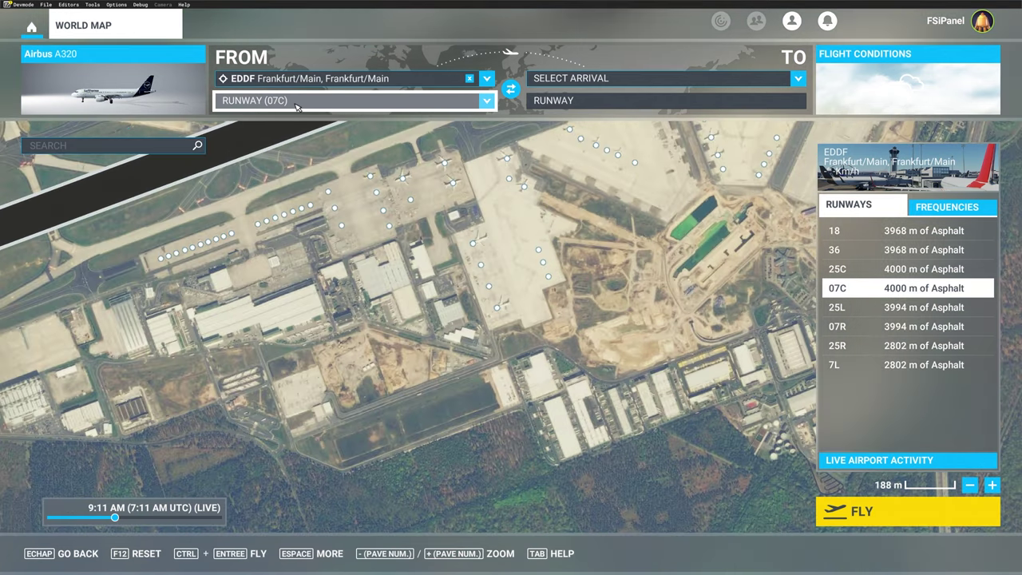
Choose Gate A 28 as the starting position at Frankfurt
click(295, 102)
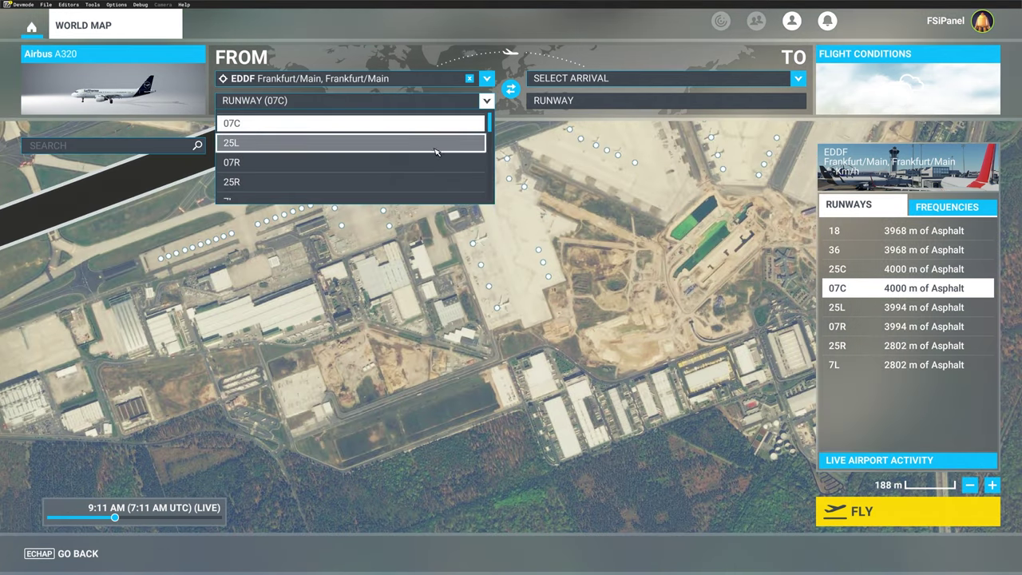
drag(492, 128, 495, 137)
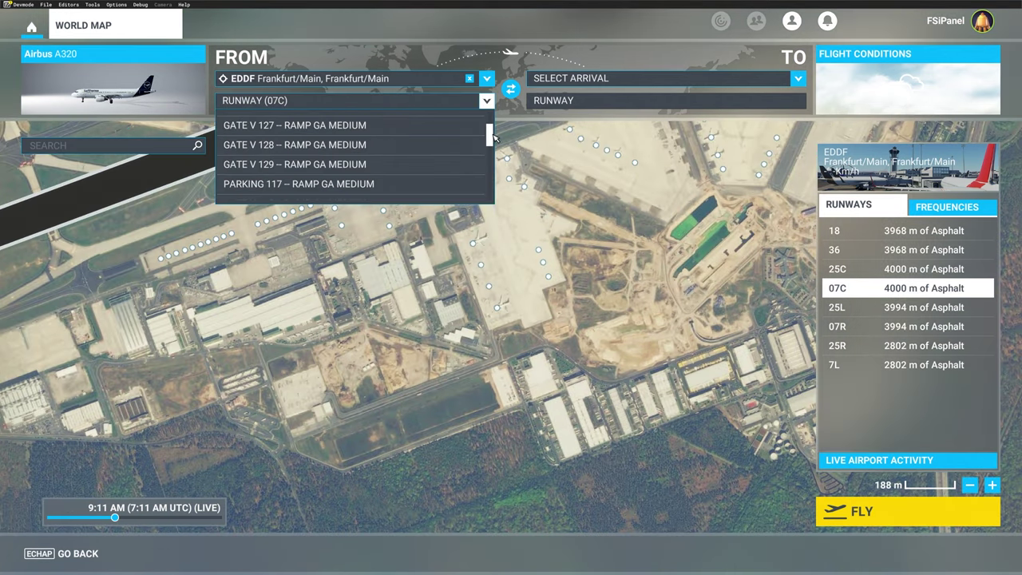
scroll(445, 149, up, 10)
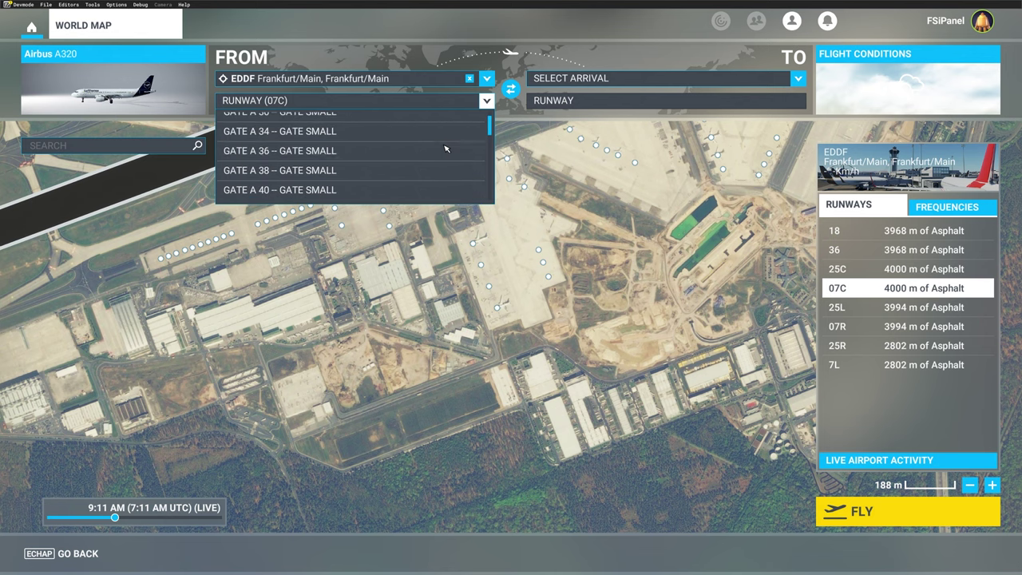
scroll(445, 148, up, 3)
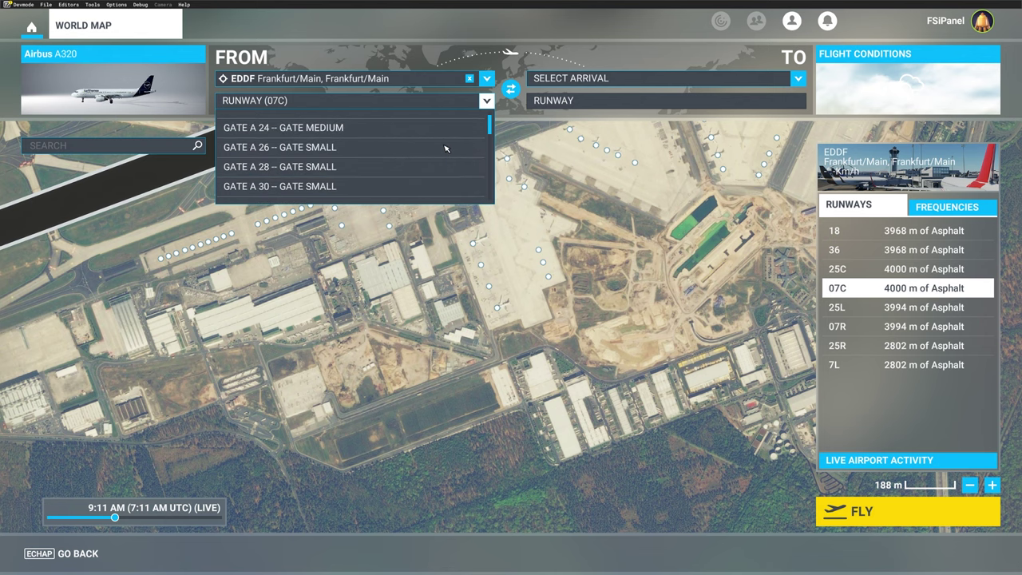
click(368, 166)
drag(736, 315, 689, 338)
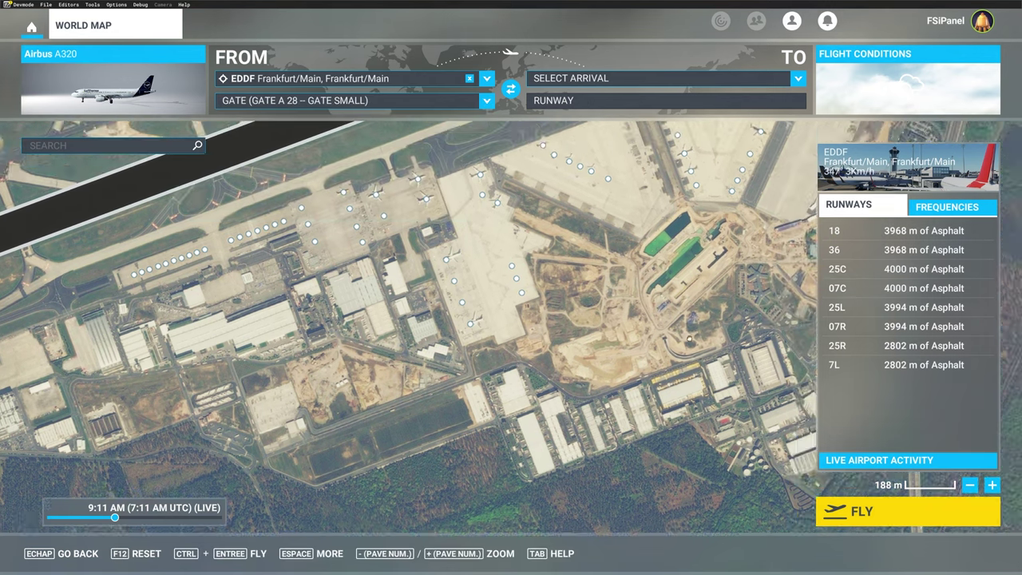
scroll(530, 357, down, 3)
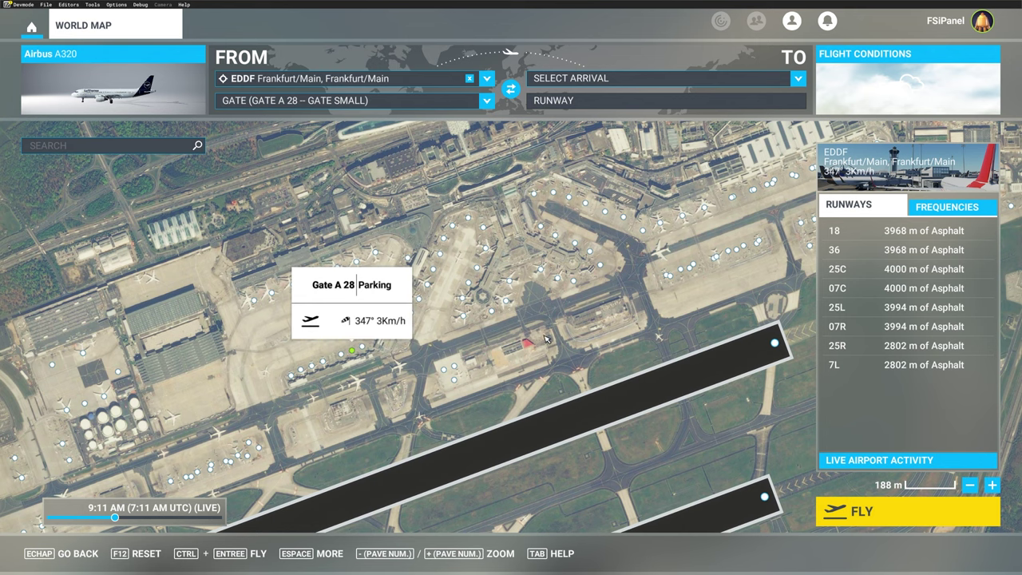
Switch Flight Conditions weather from live to the FSI-LH350 preset and return to the Frankfurt map
click(870, 70)
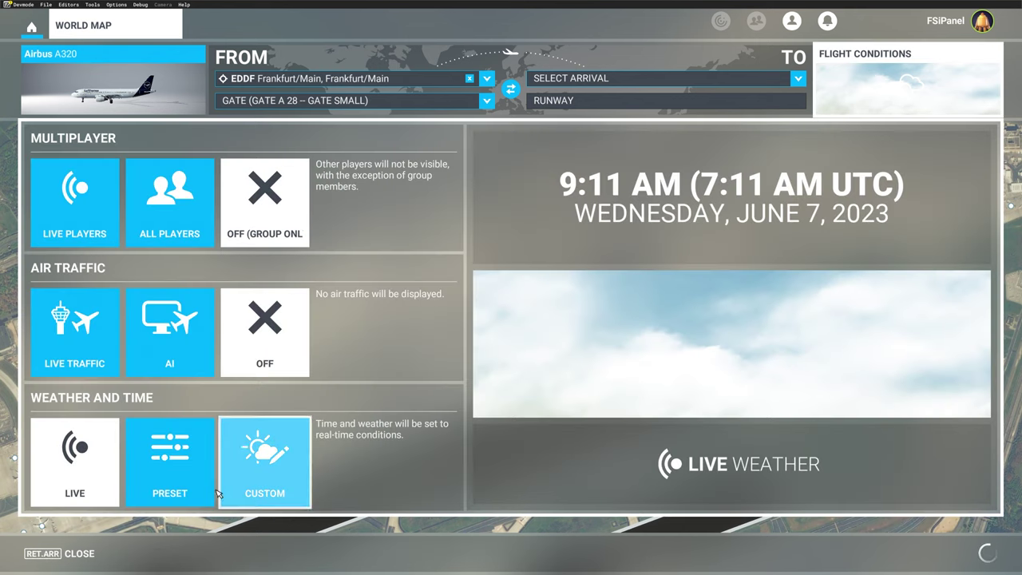
click(172, 459)
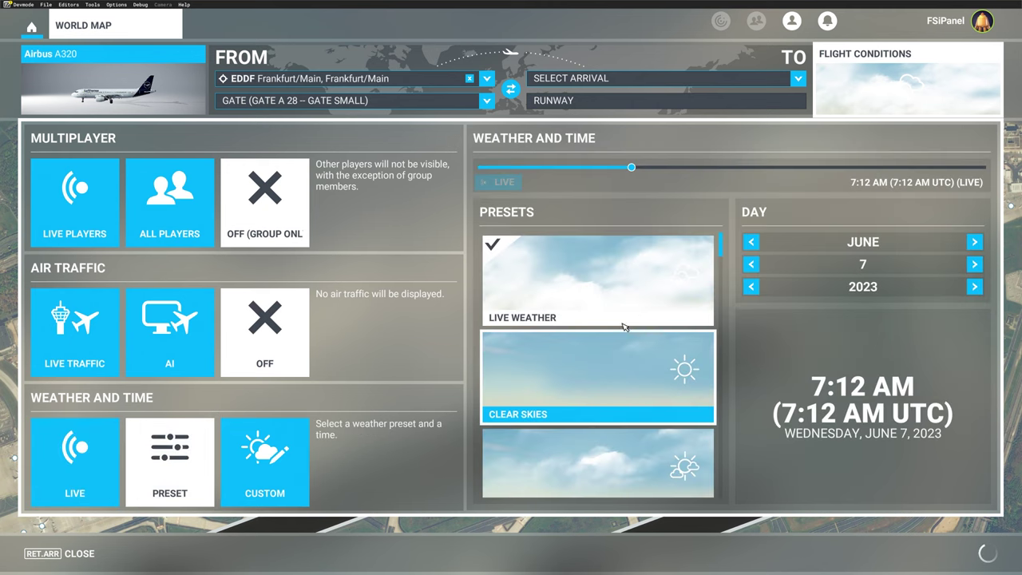
drag(722, 254, 723, 372)
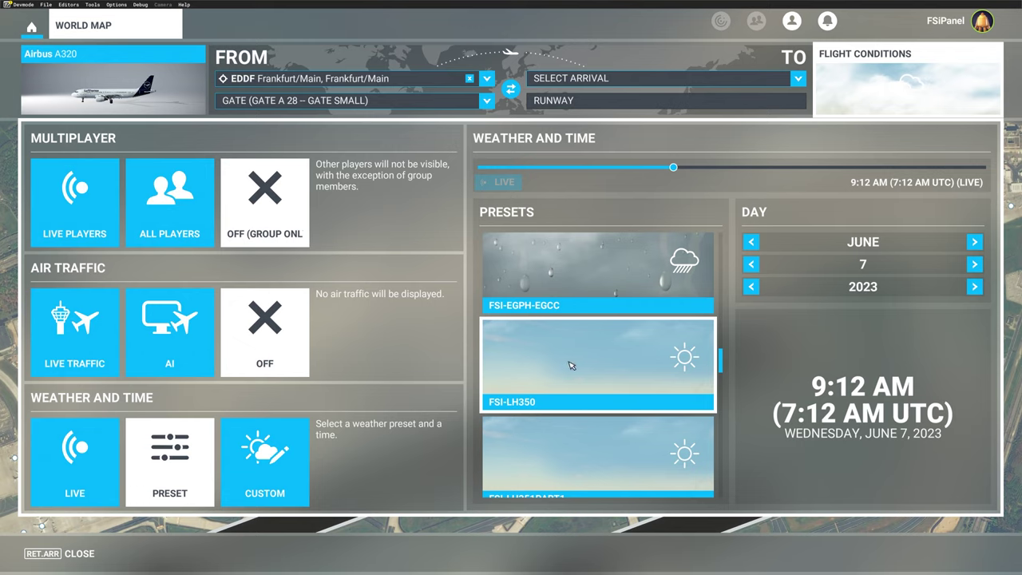
scroll(571, 363, down, 1)
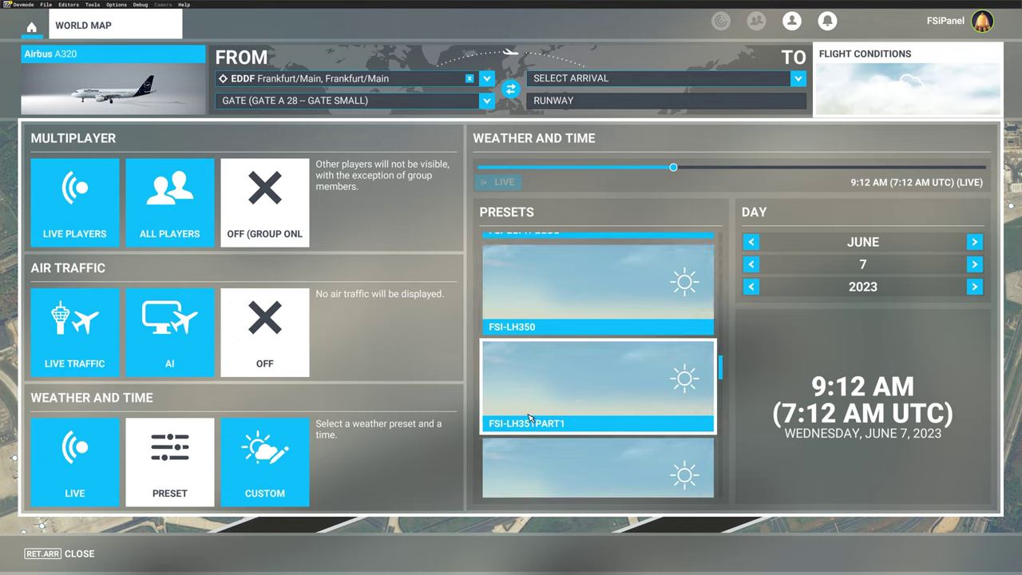
scroll(526, 431, down, 1)
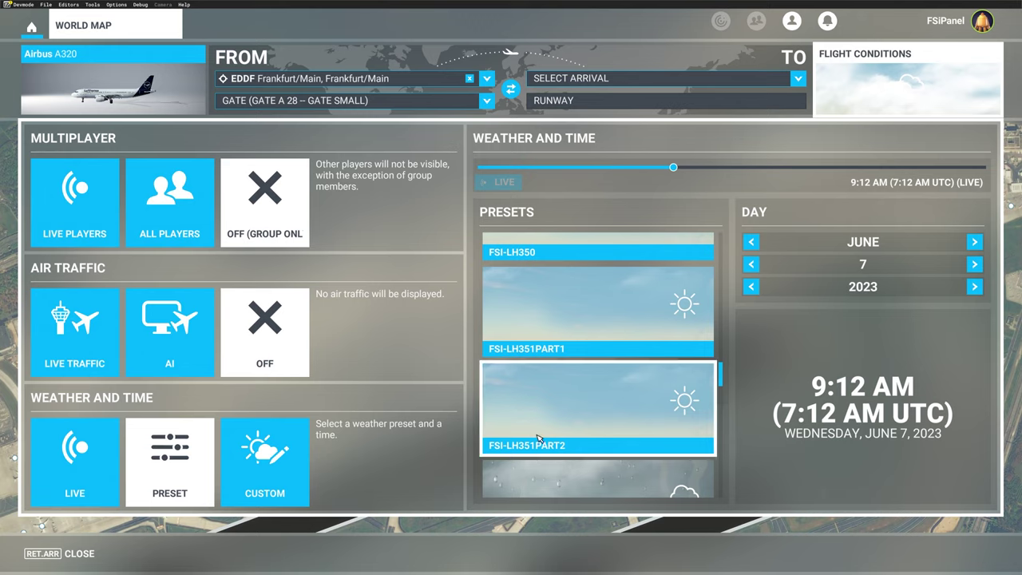
scroll(538, 439, up, 2)
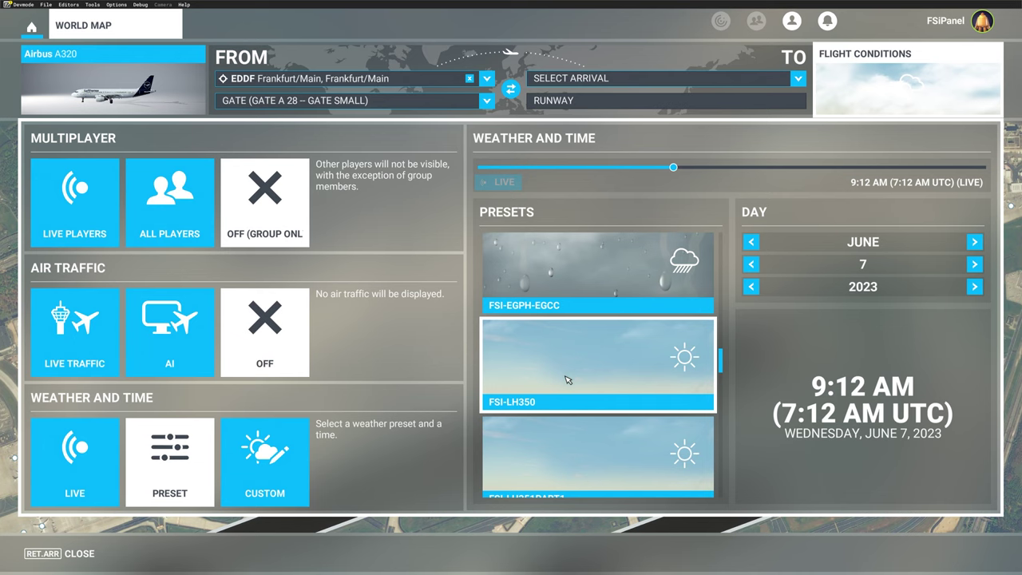
click(566, 380)
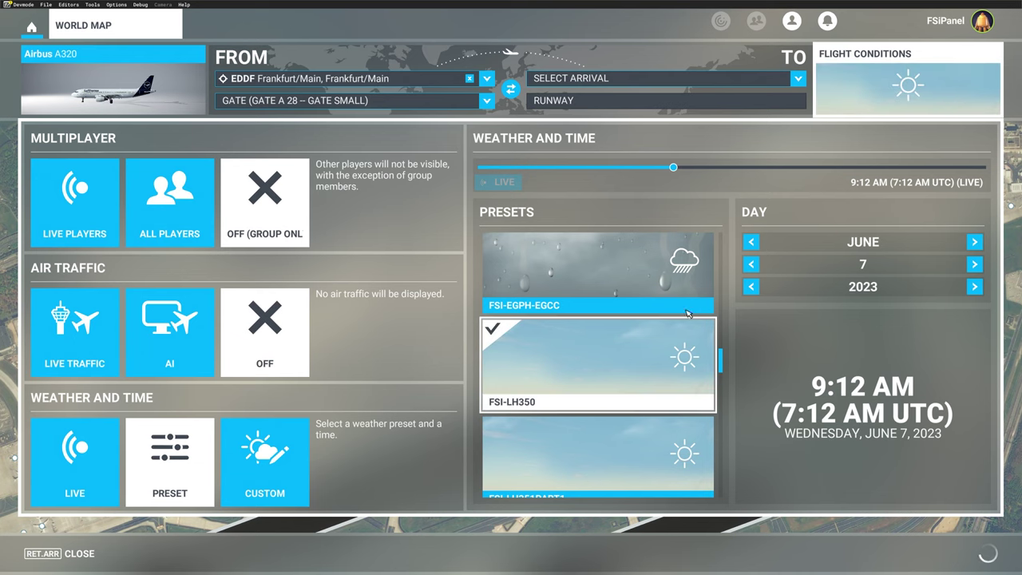
key(BackSpace)
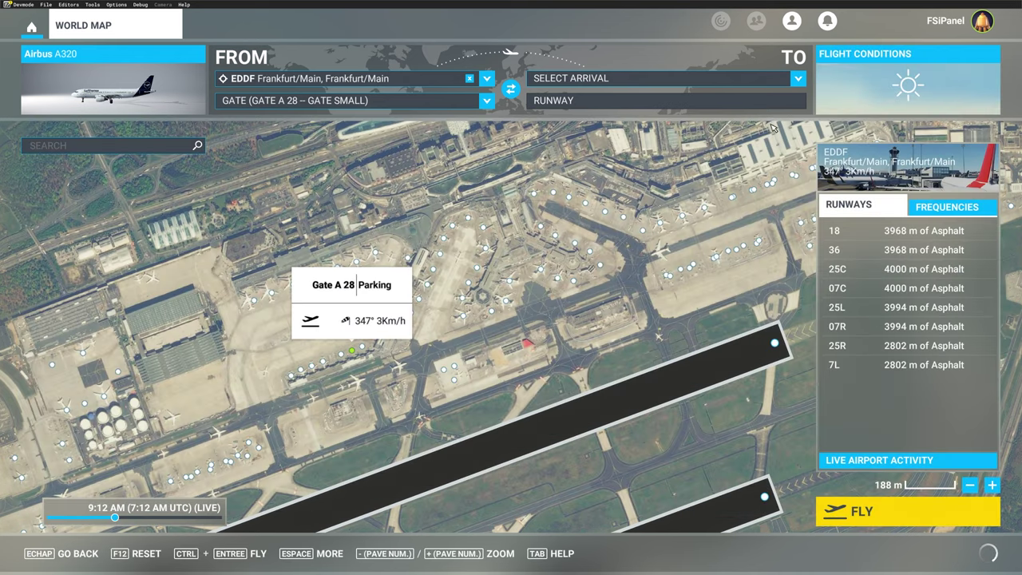
Load the flight at gate A 28, dismiss the GSX menu, and tilt the cockpit view down to the instruments
click(853, 518)
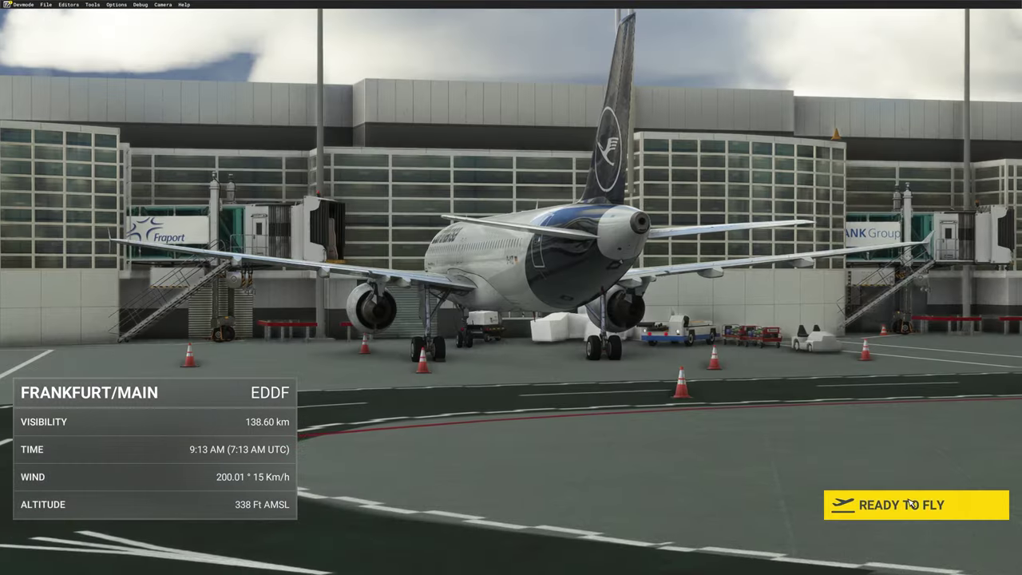
click(911, 504)
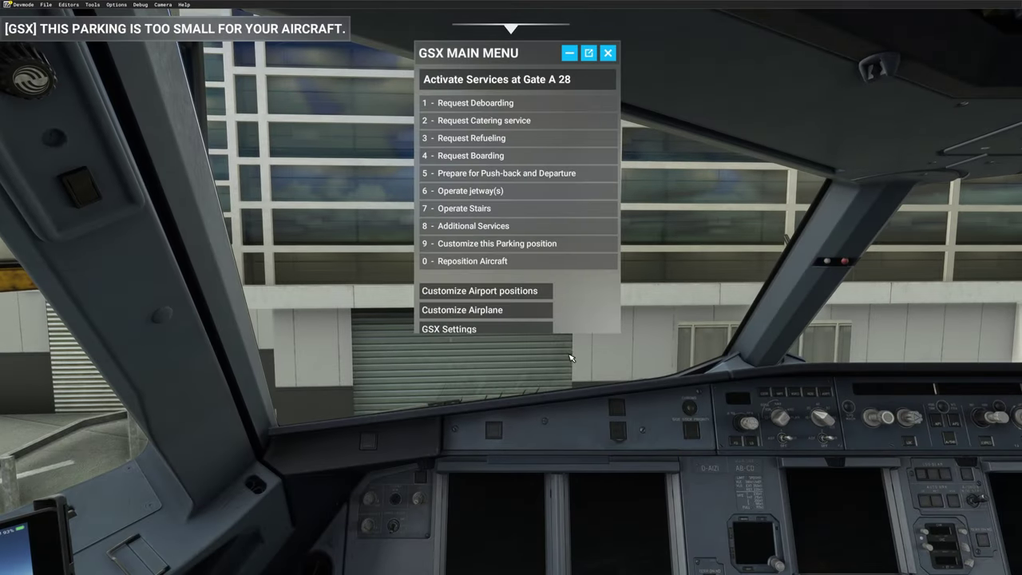
click(607, 51)
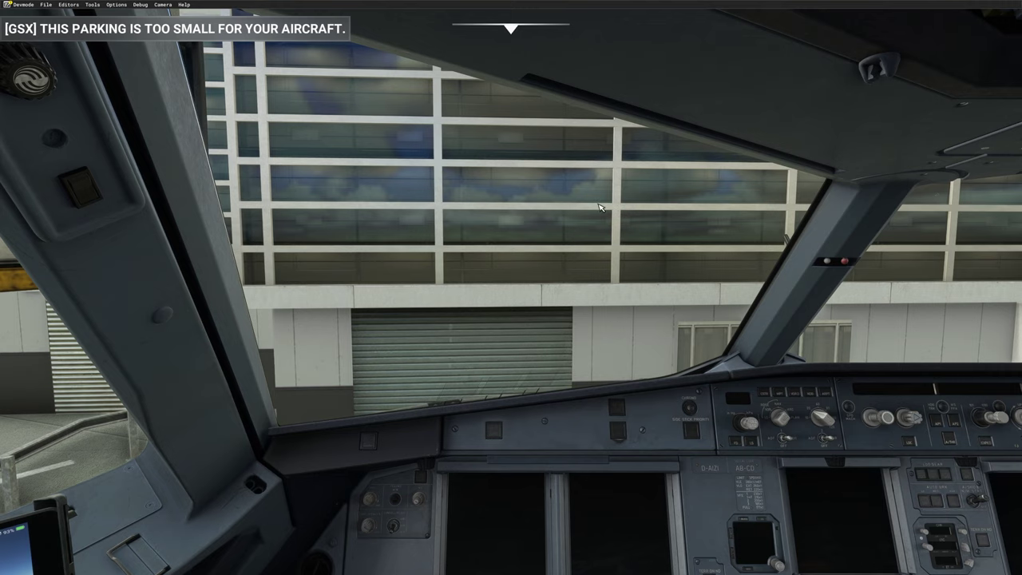
drag(621, 232, 343, 349)
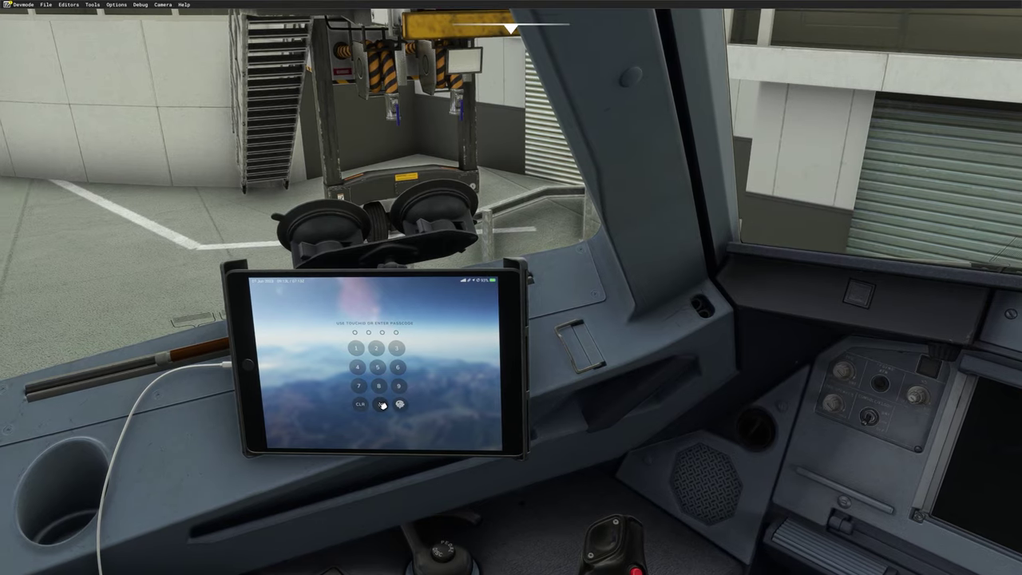
Unlock the EFB tablet, activate the Fenix Turnaround with APU panel state, then reset the camera
double_click(381, 405)
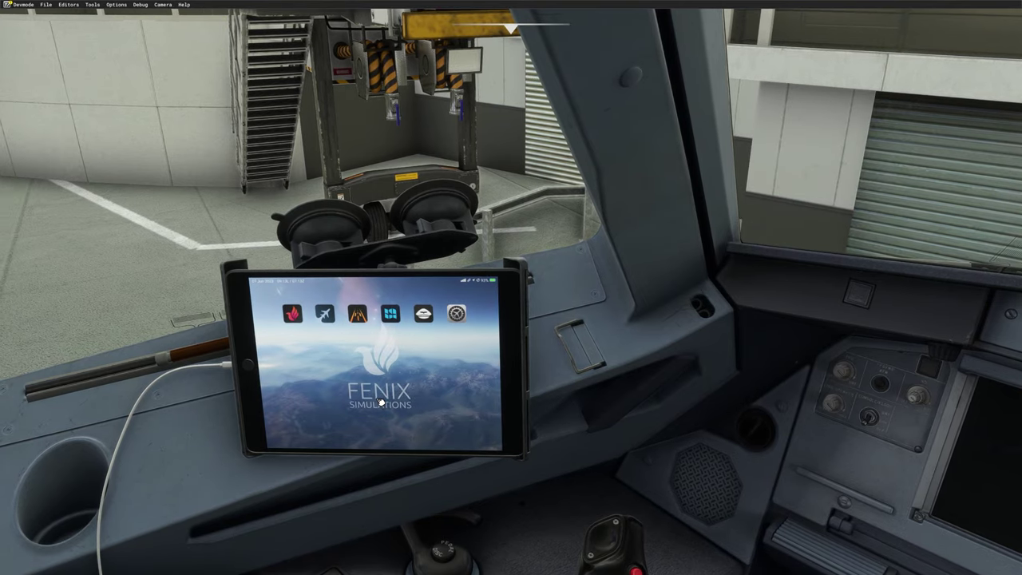
click(295, 319)
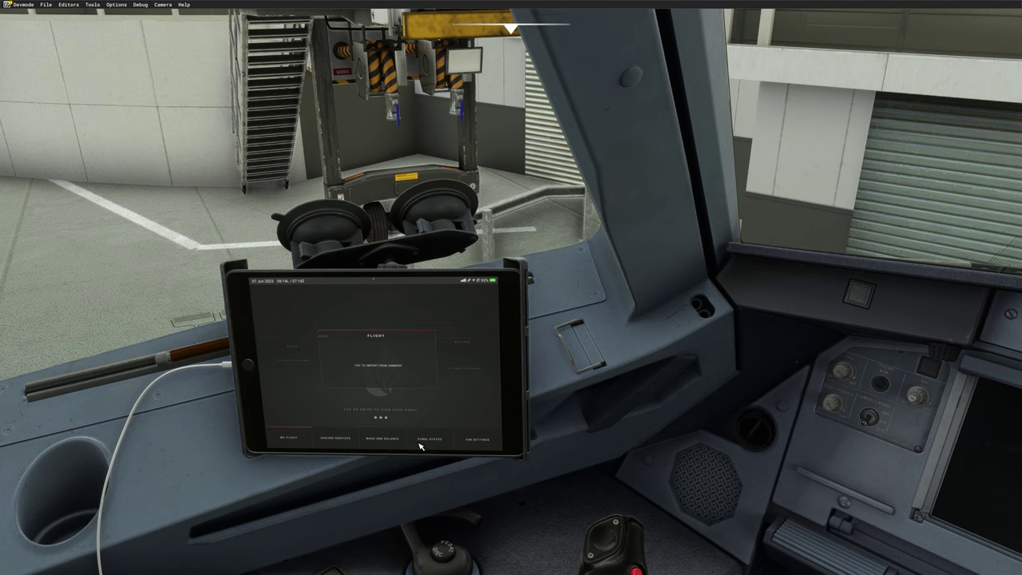
scroll(428, 467, up, 3)
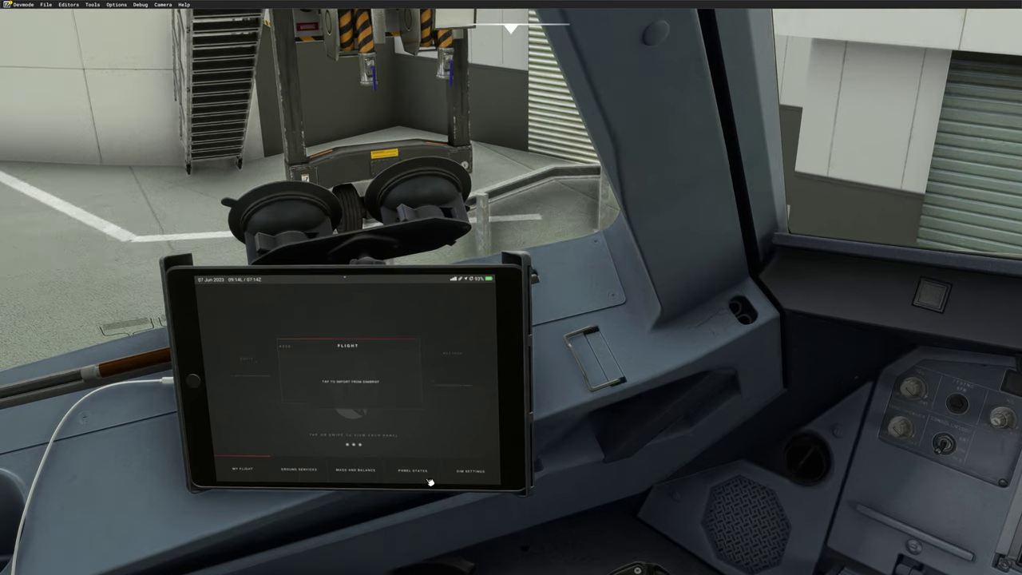
scroll(553, 439, up, 5)
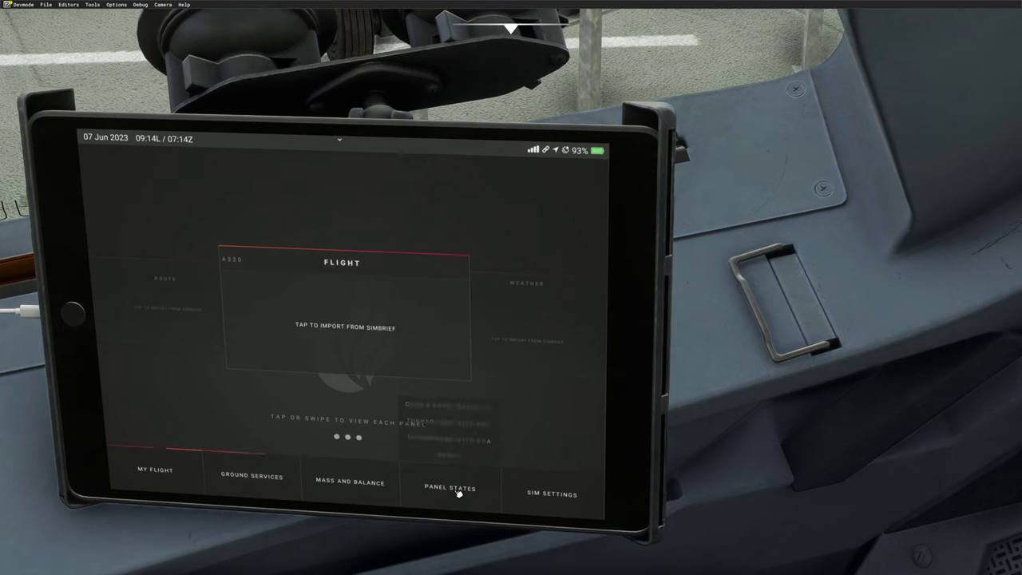
click(482, 427)
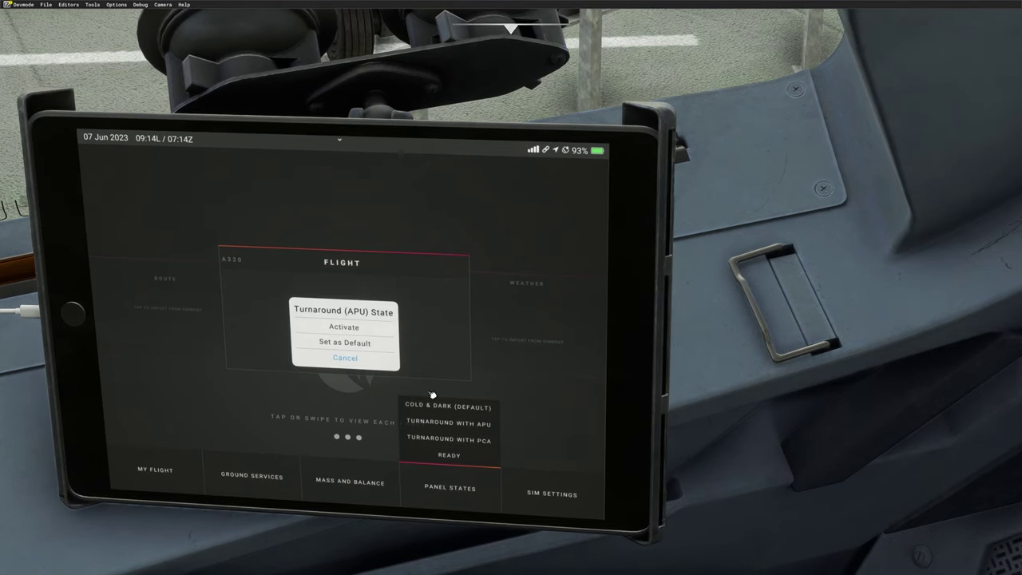
click(347, 325)
key(ctrl+space)
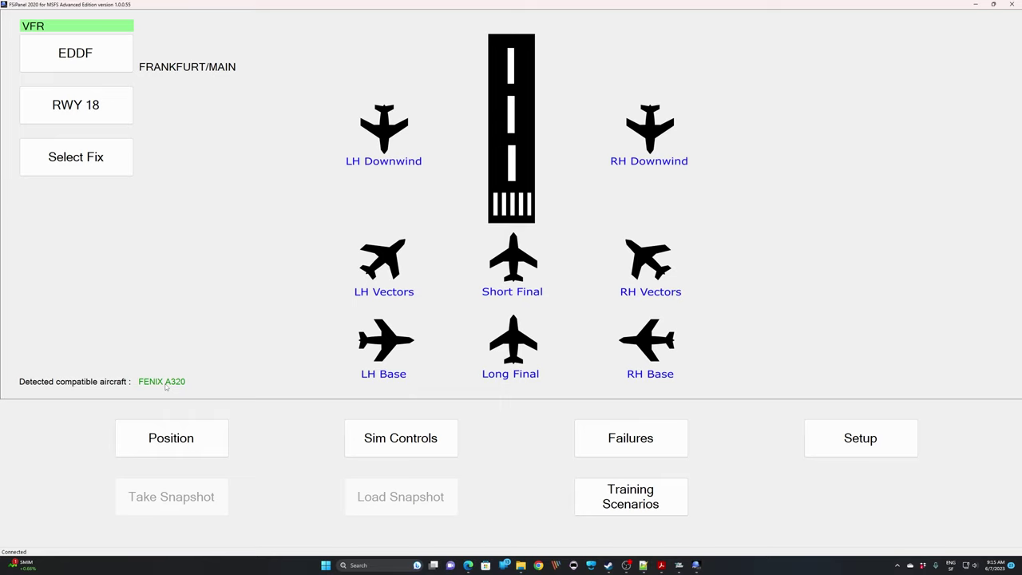
Select row 51 LH350 in Training Scenarios and start the training
click(613, 493)
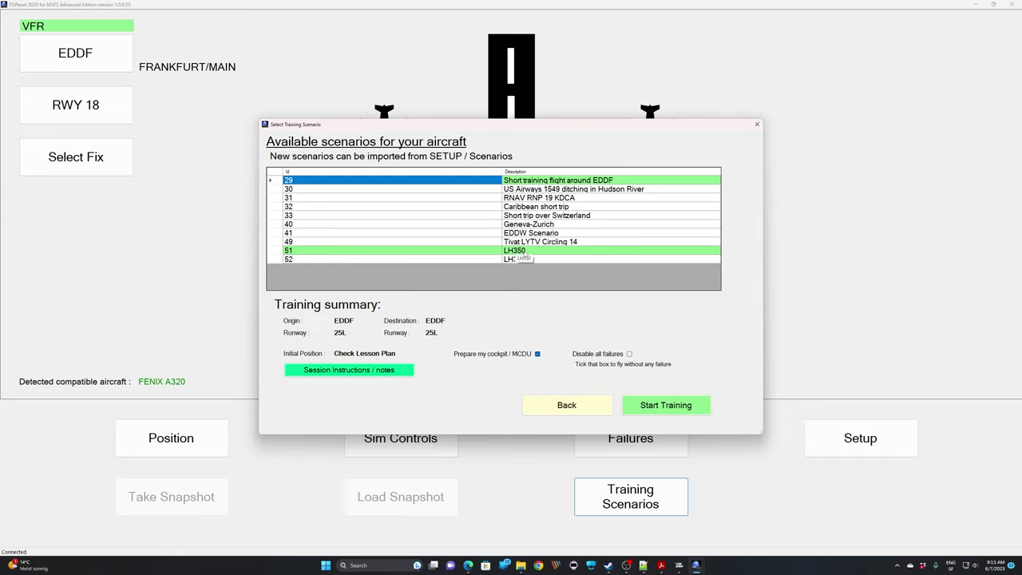
click(524, 252)
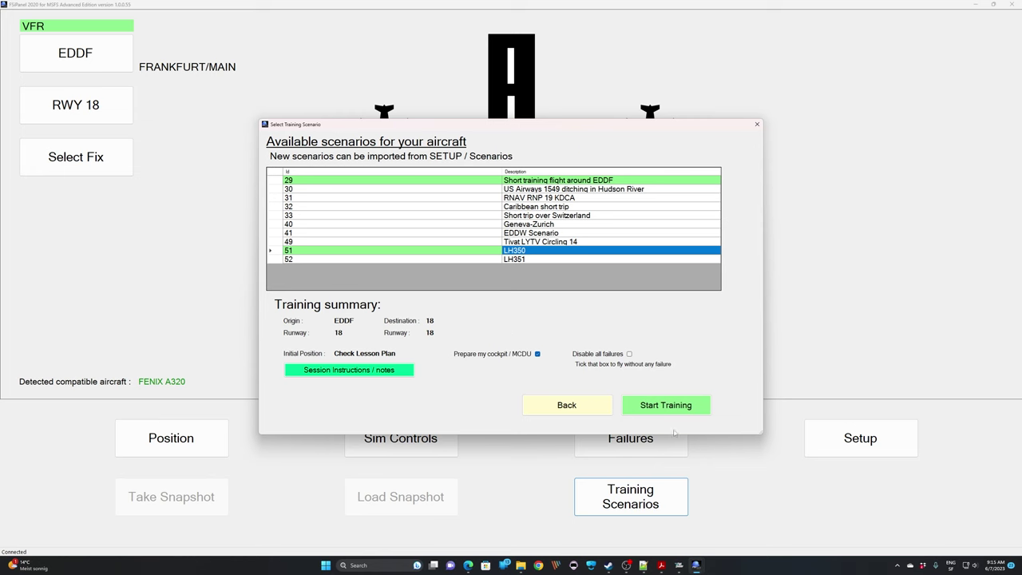
click(659, 407)
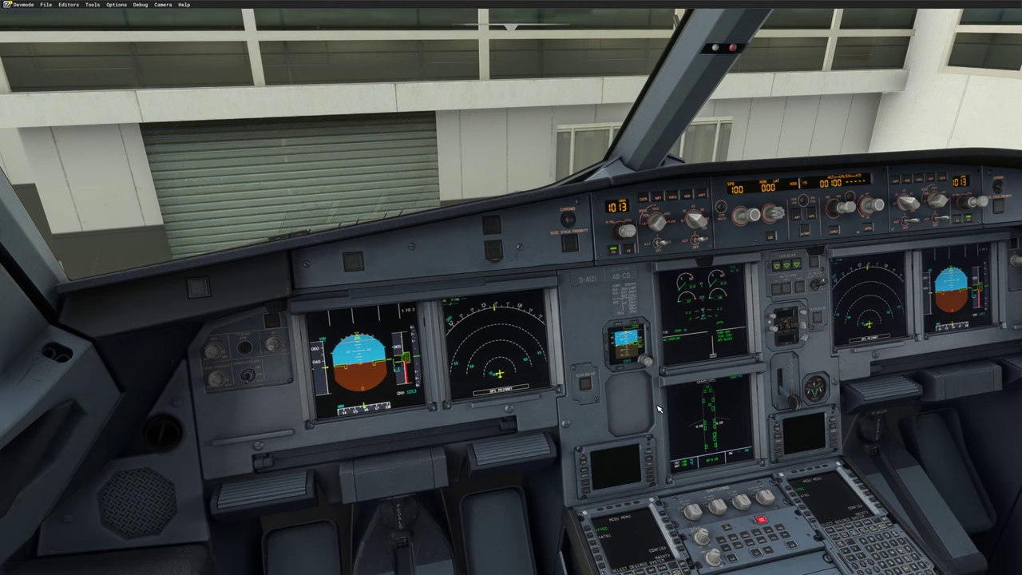